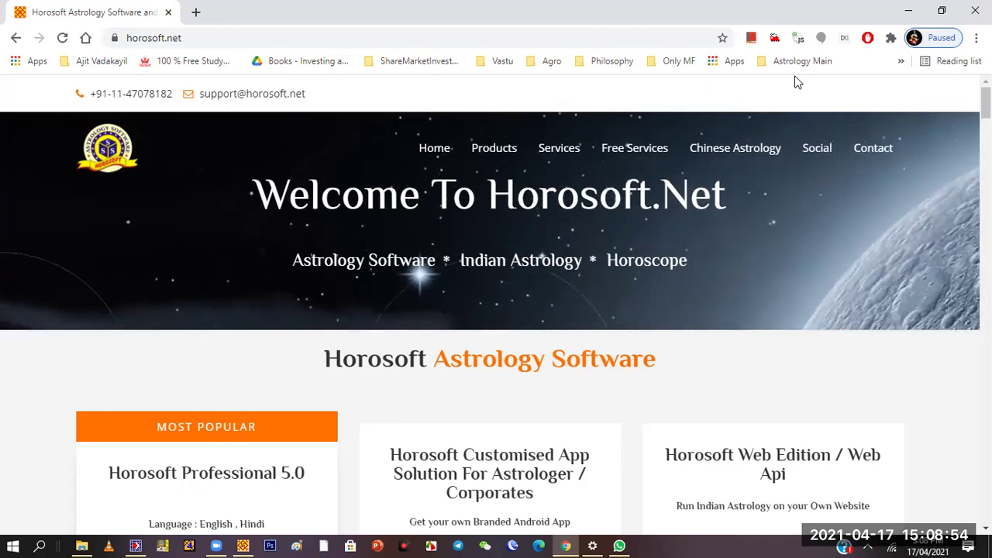
Examine the pricing and feature list of Horosoft Professional 5.0 on the Horosoft website.
mouse_move(820, 151)
scroll(532, 427, down, 3)
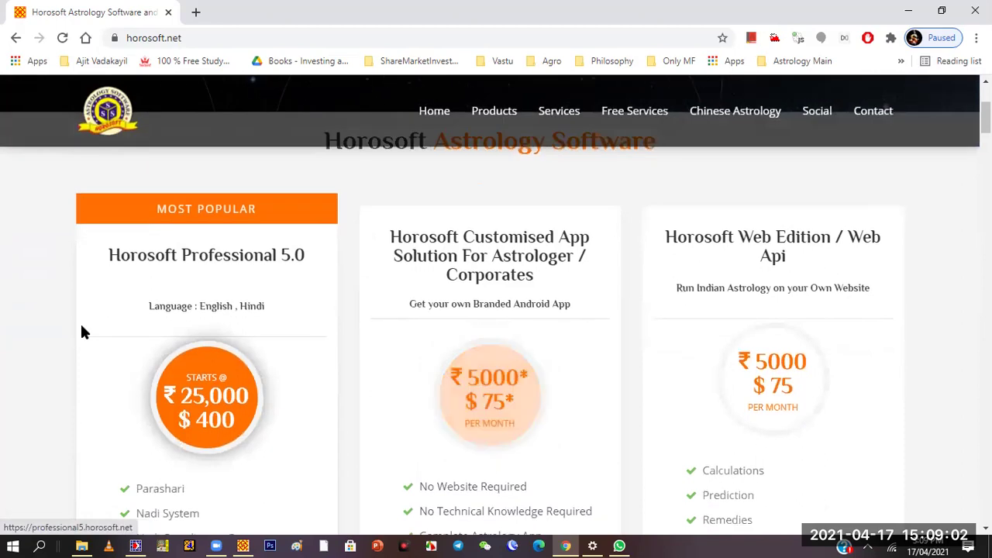
scroll(291, 269, down, 2)
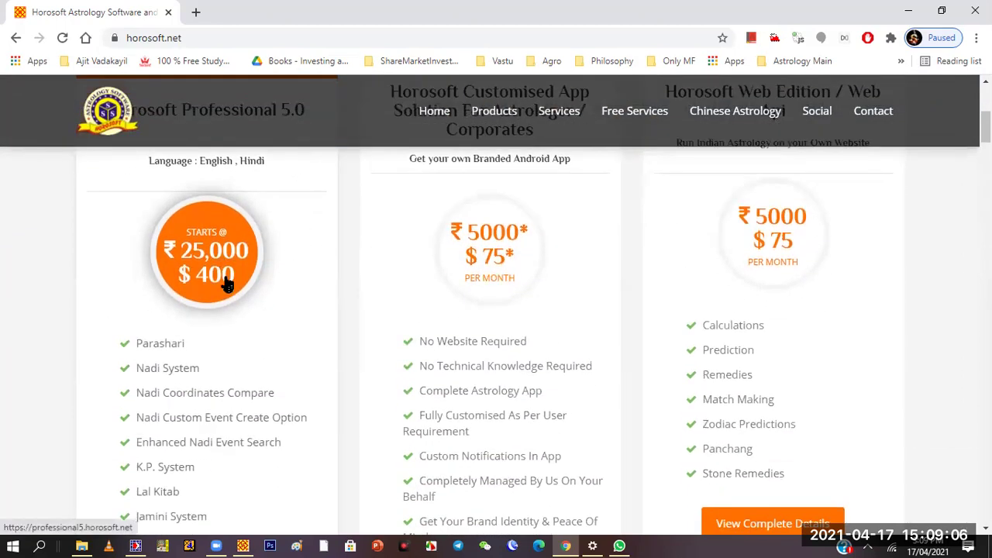
scroll(310, 400, down, 2)
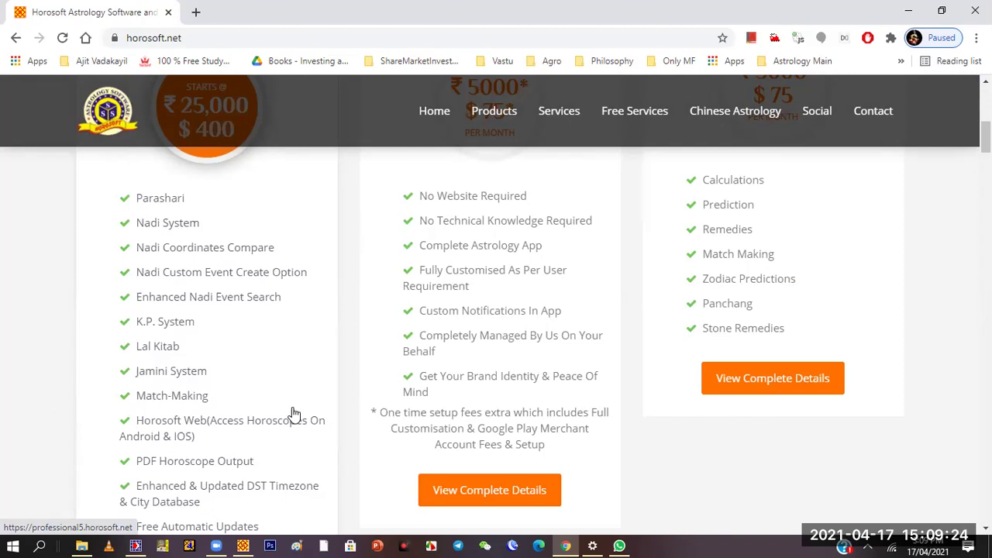
scroll(295, 414, down, 2)
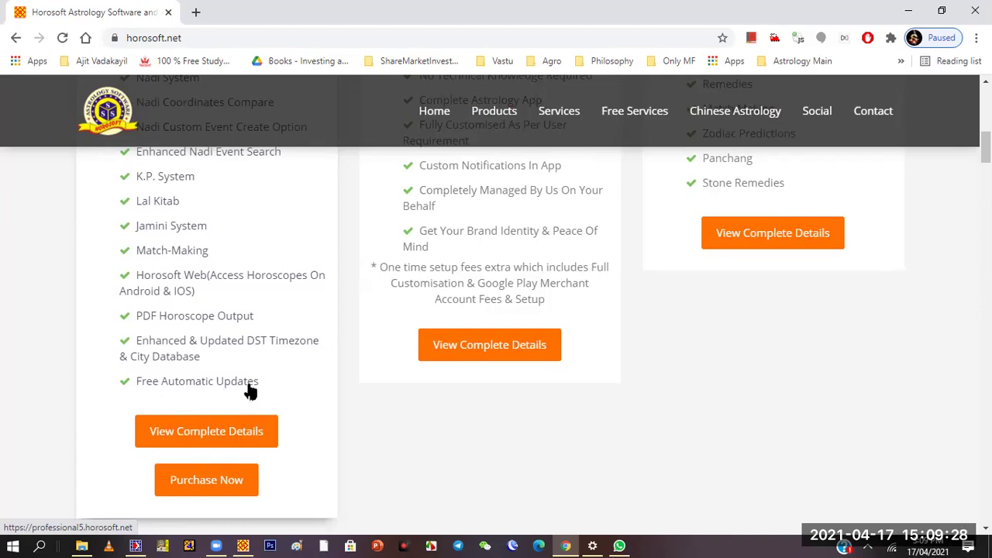
scroll(251, 392, up, 2)
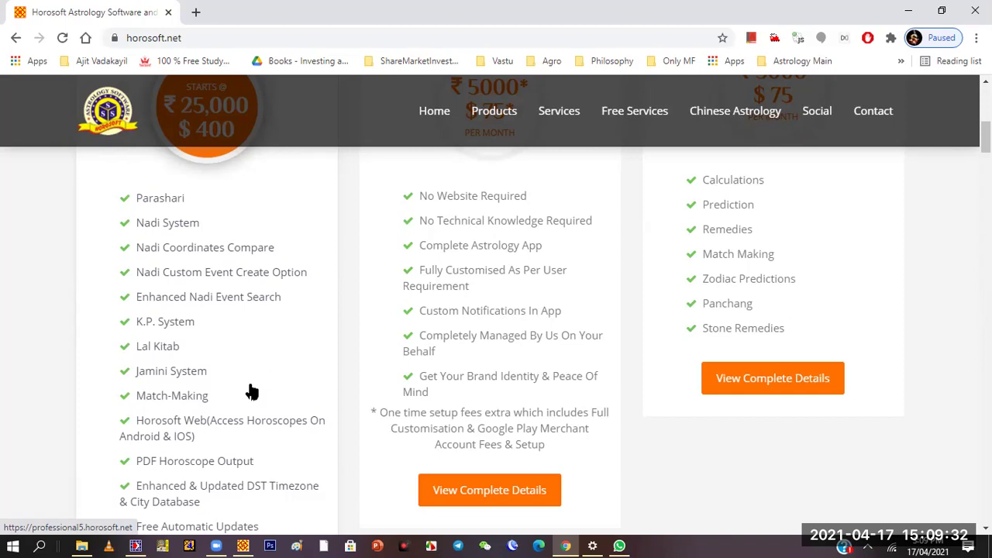
scroll(250, 392, up, 6)
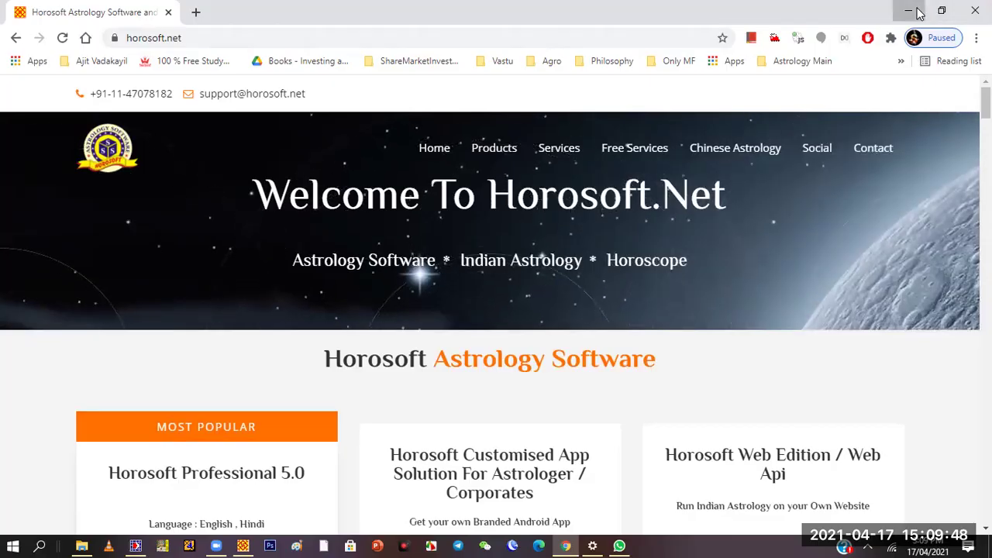
Switch from the browser to the Horosoft program and bring up a different horoscope in the KP Method 1 & 2 sheet.
click(917, 12)
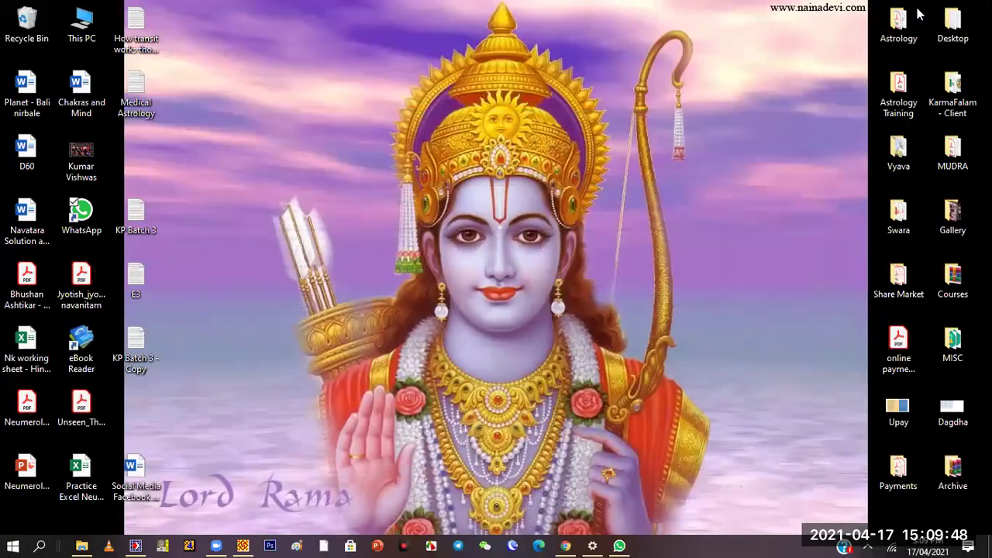
click(243, 546)
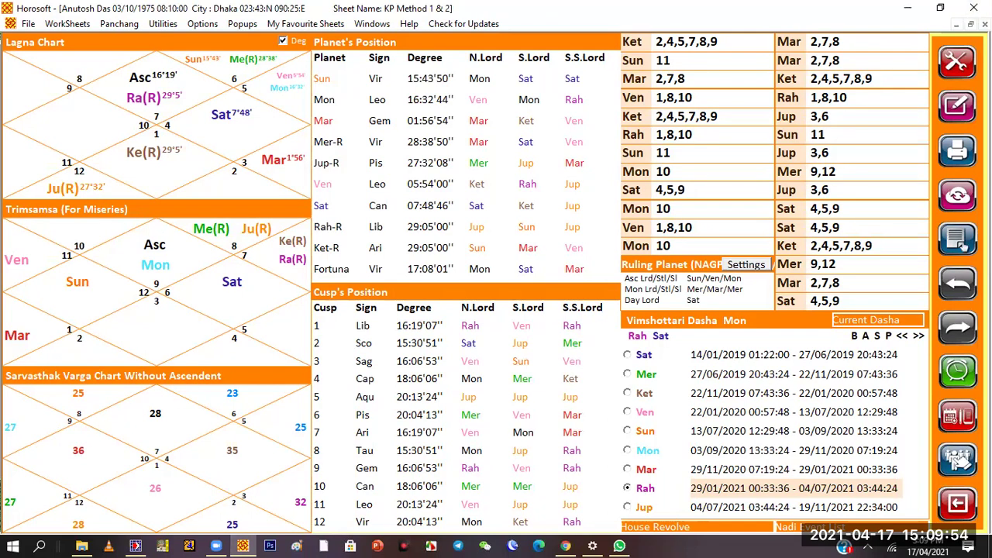
click(960, 459)
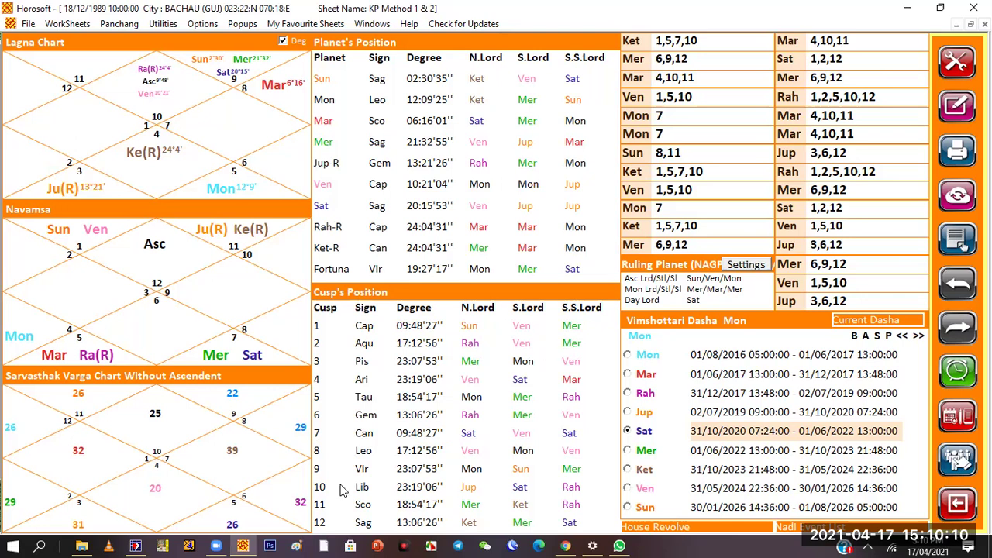
Open the program preferences and review the language, font and chart style settings.
click(205, 31)
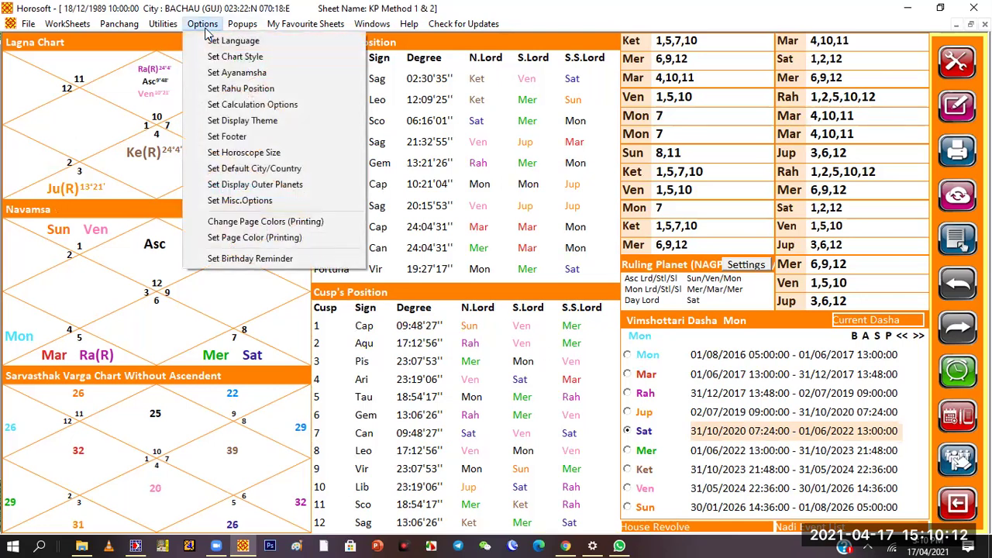
click(210, 38)
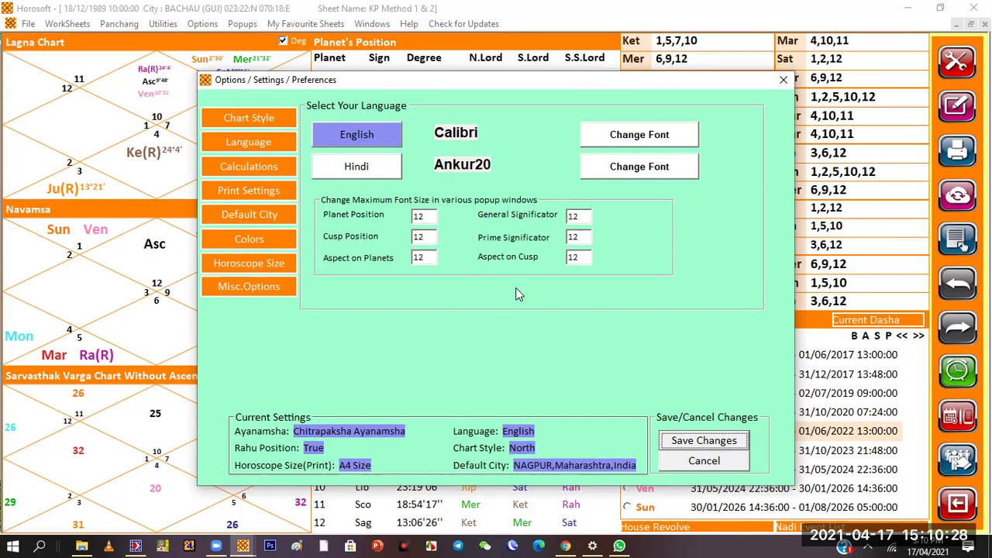
click(283, 140)
click(272, 121)
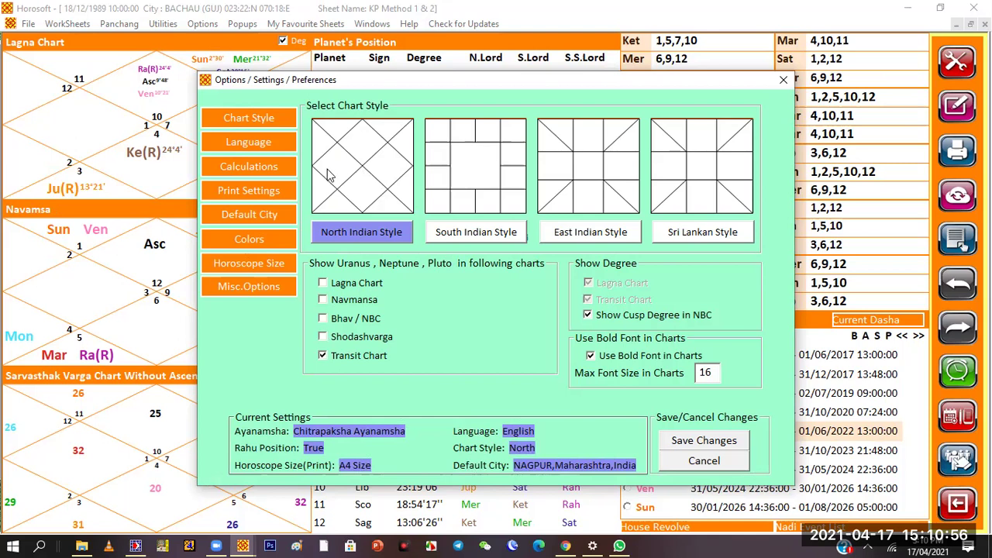
Review the ayanamsha calculation options and the second saved astrologer record in the print settings.
click(249, 168)
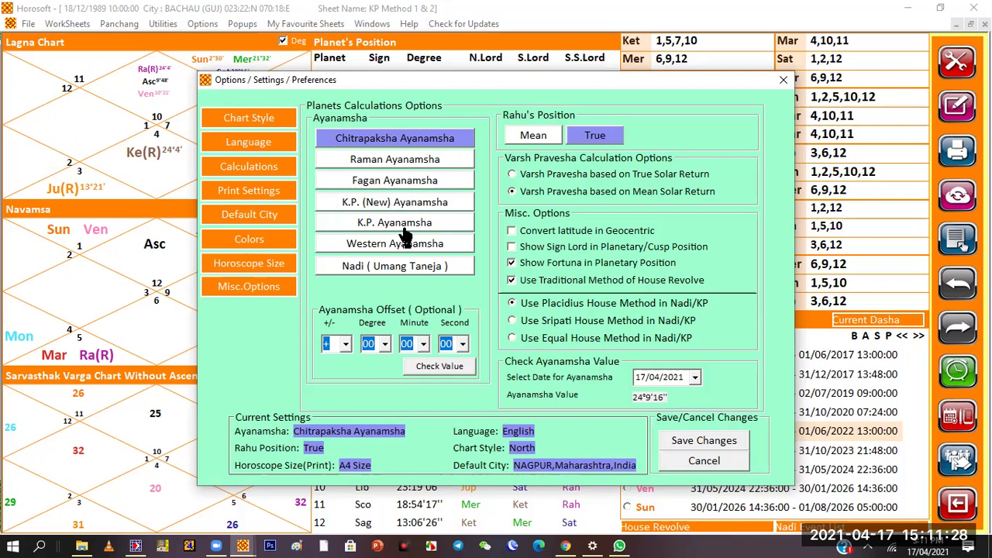
click(250, 191)
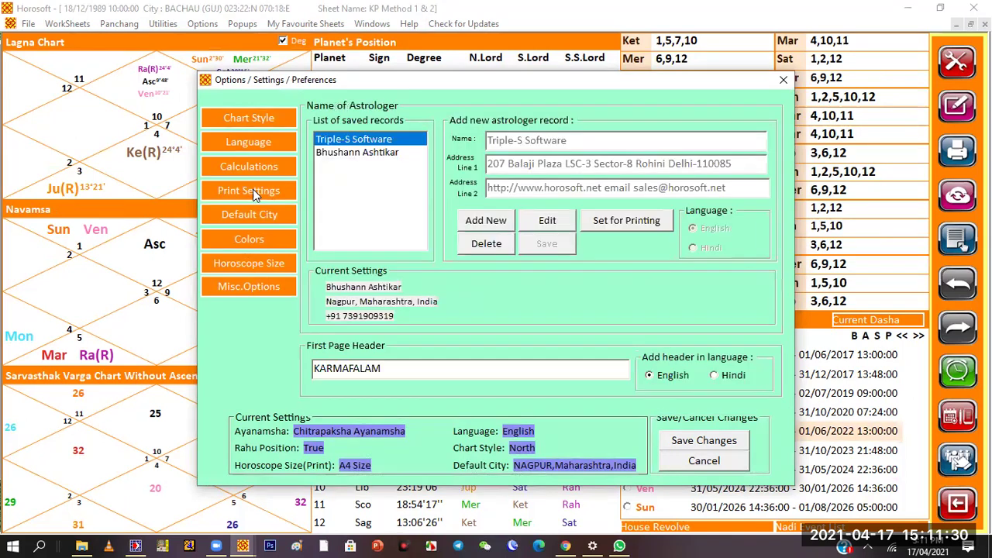
click(380, 156)
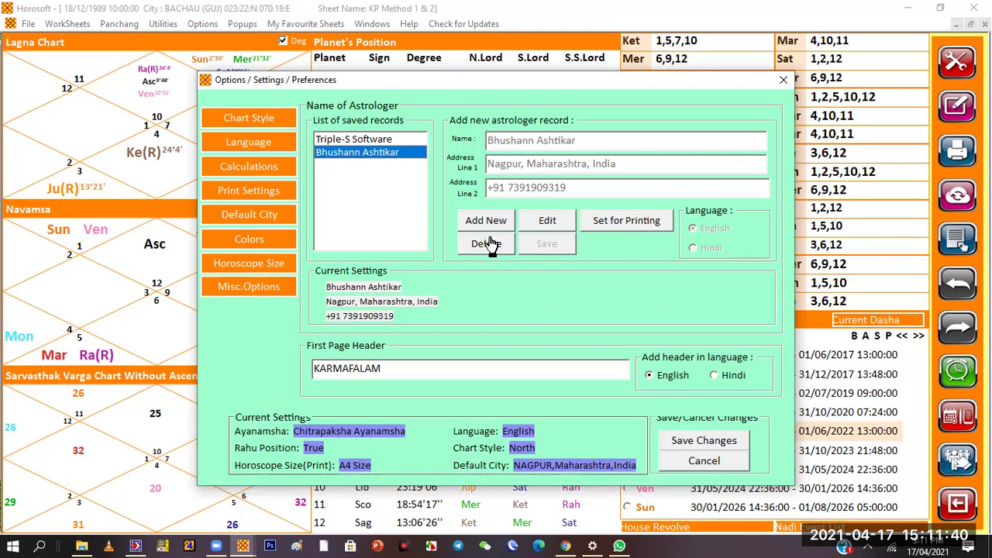
Review the default city, color, horoscope size and miscellaneous preferences, and close the preferences without saving.
click(264, 221)
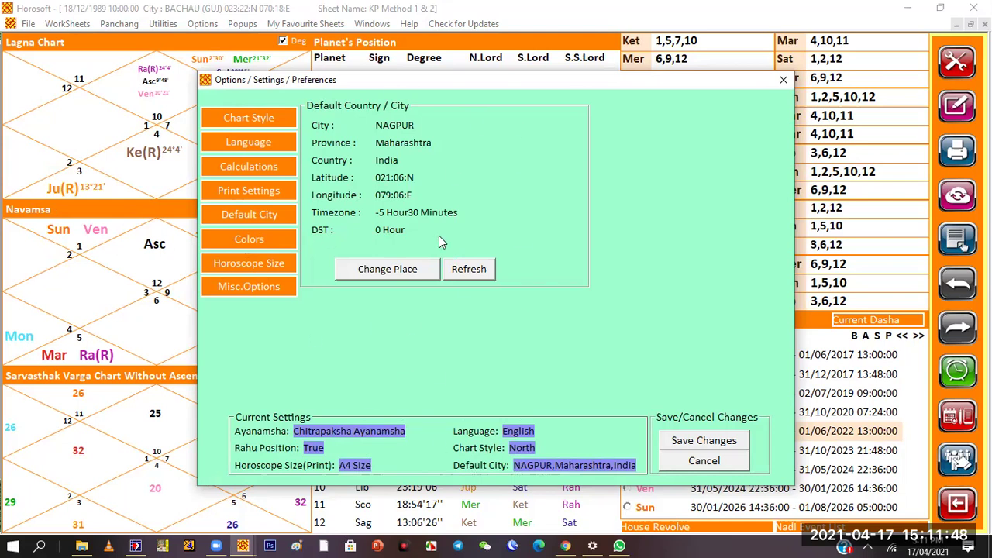
click(254, 239)
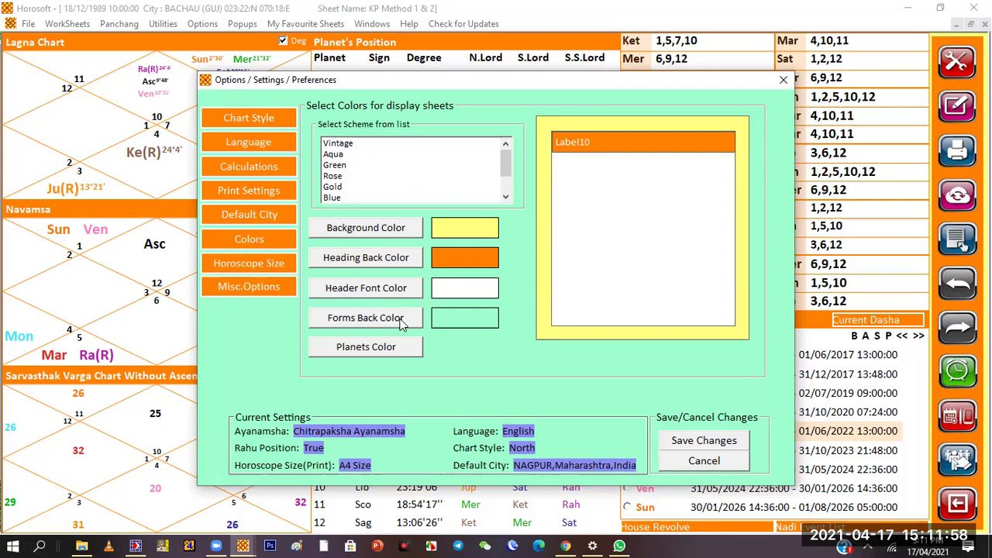
click(253, 284)
click(253, 265)
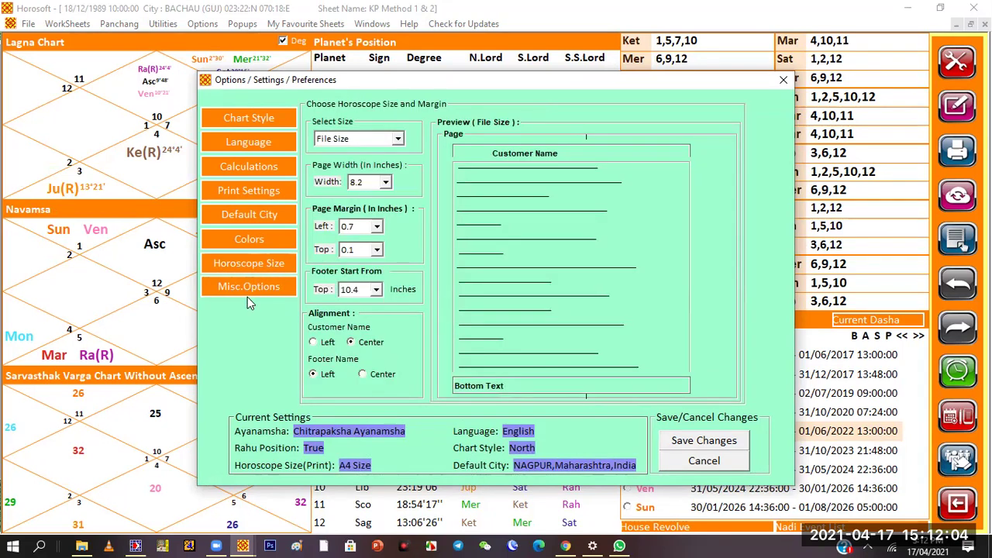
click(245, 289)
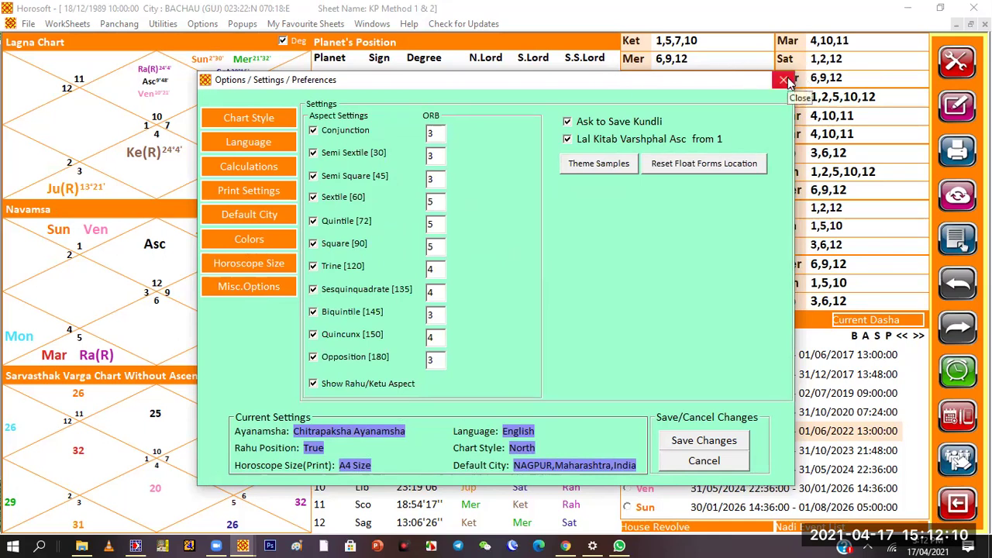
click(784, 80)
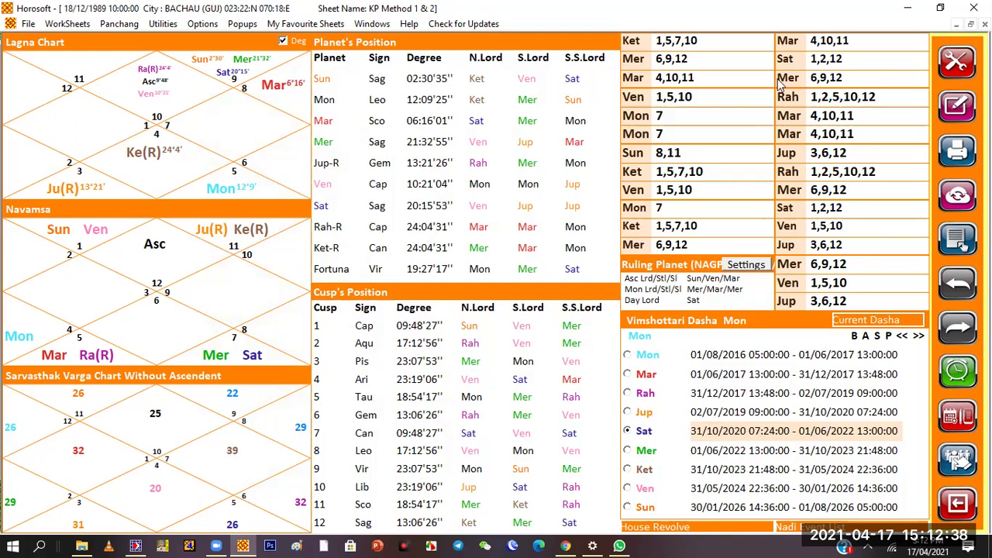
Open the worksheet organizer and check the favourite and shortcut status of the Jaimini Astrology sheet.
click(82, 25)
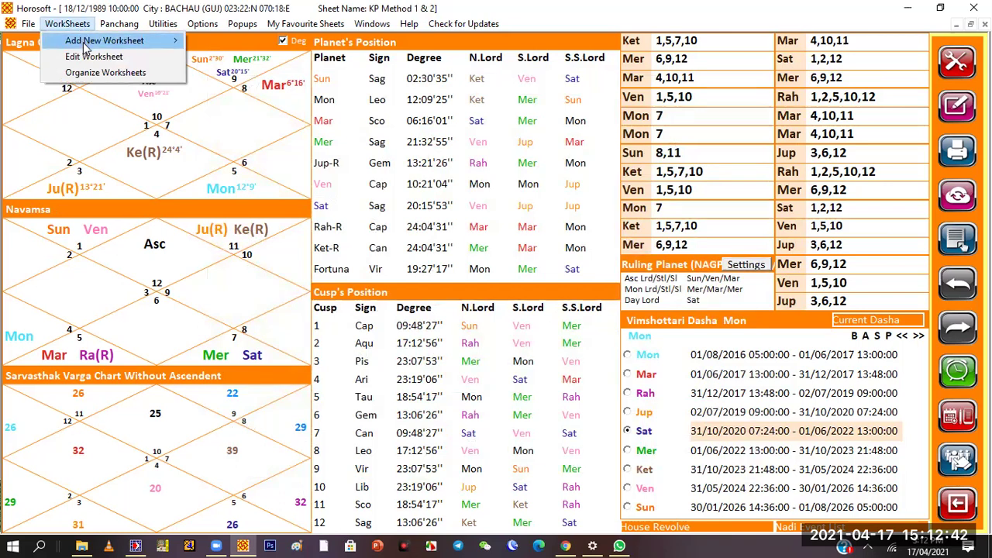
mouse_move(85, 47)
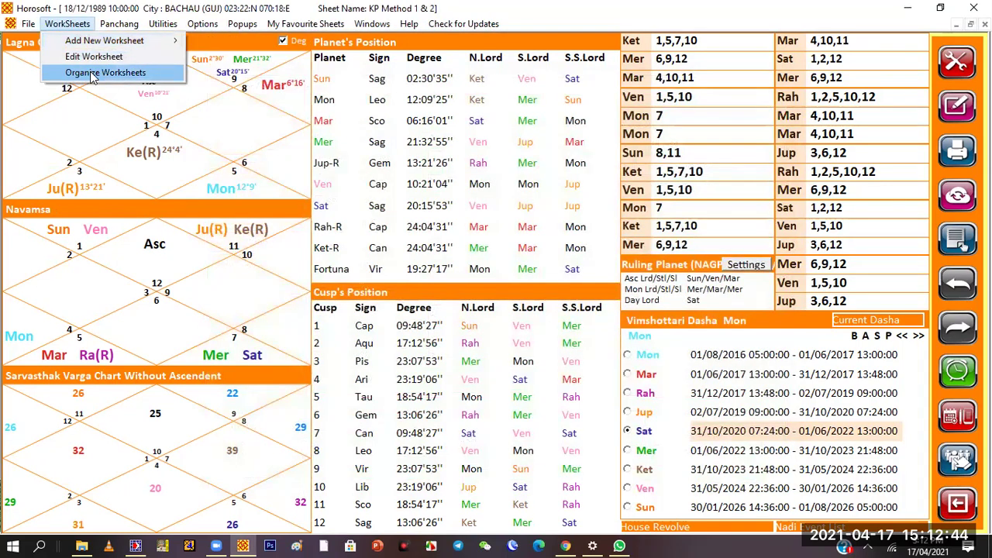
click(91, 73)
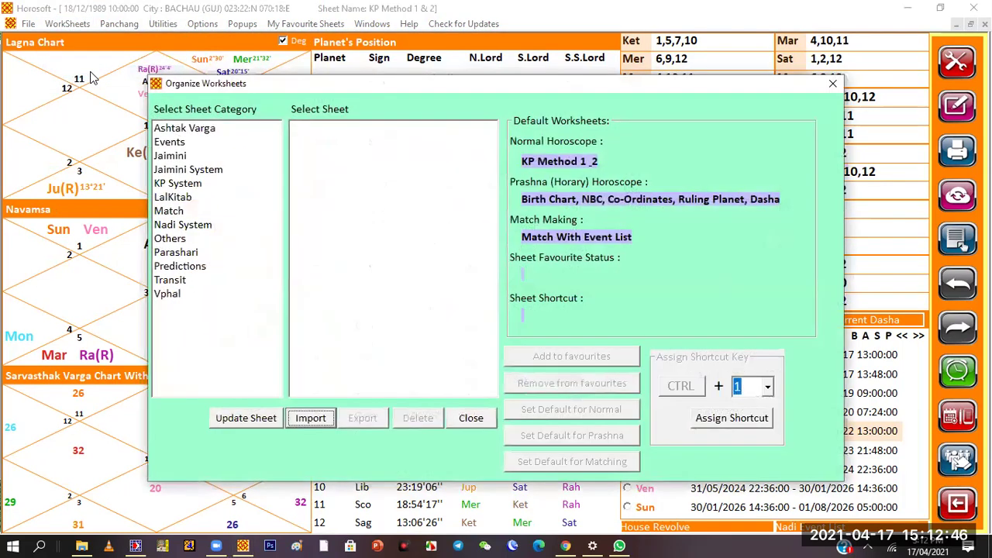
click(186, 157)
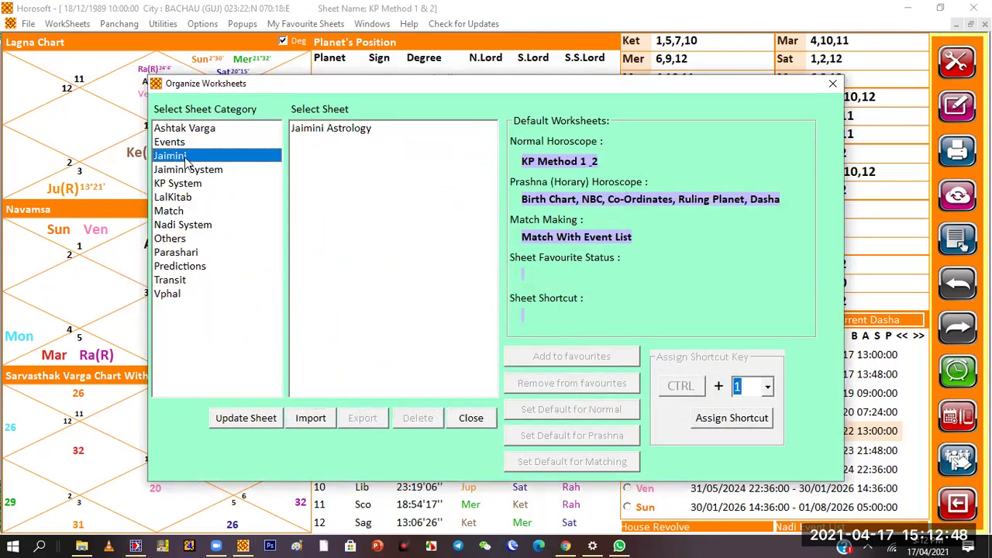
click(332, 131)
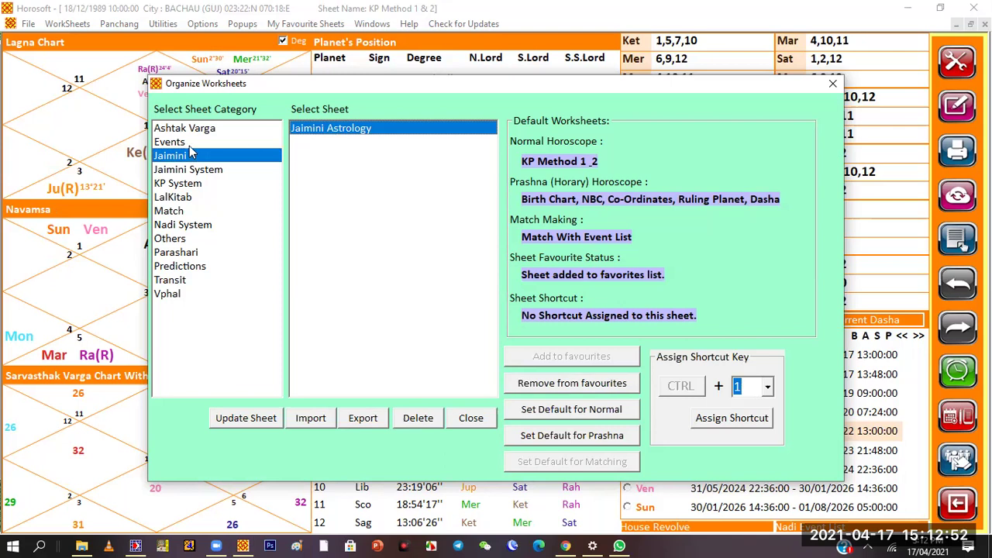
Browse the worksheets in the Jaimini System, KP System, LalKitab, Match and Nadi System categories.
click(188, 171)
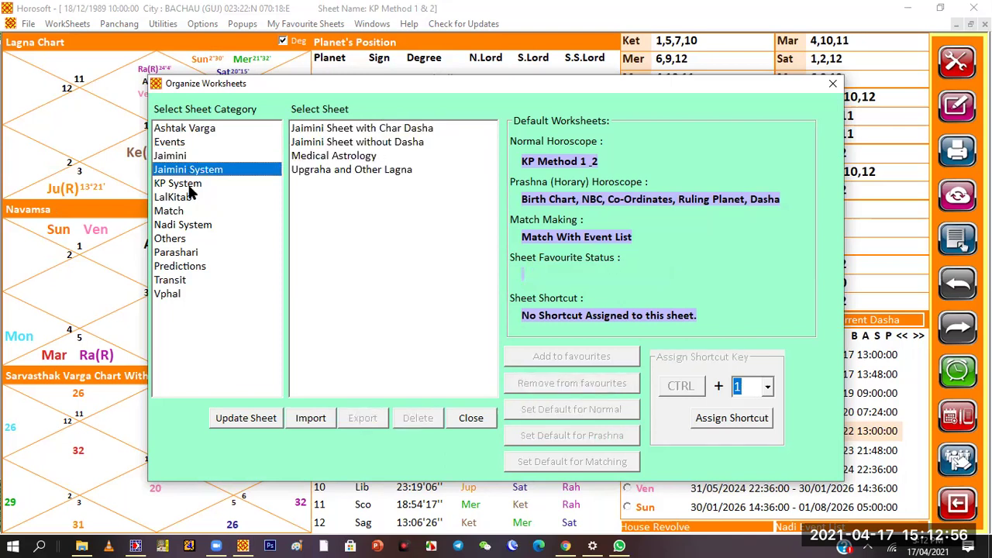
click(192, 184)
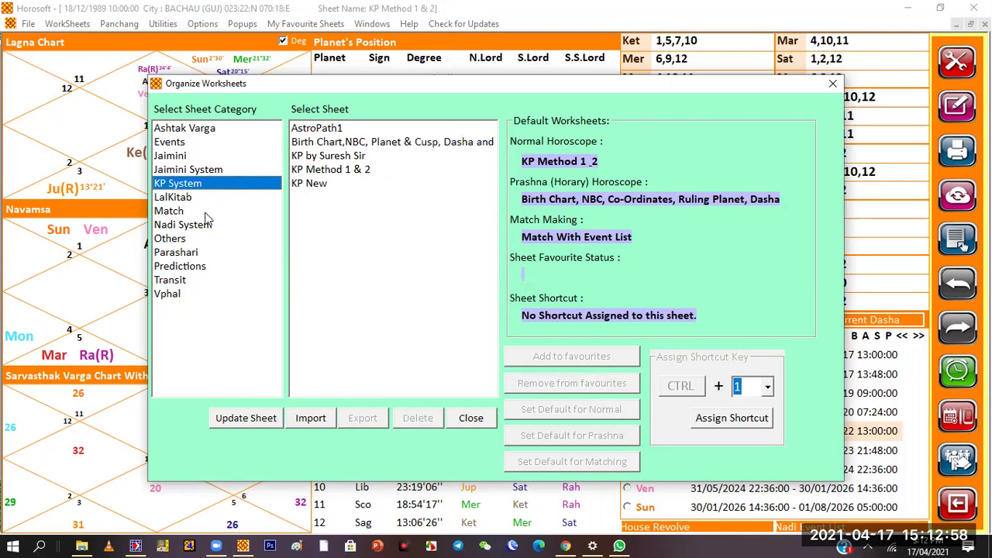
click(183, 198)
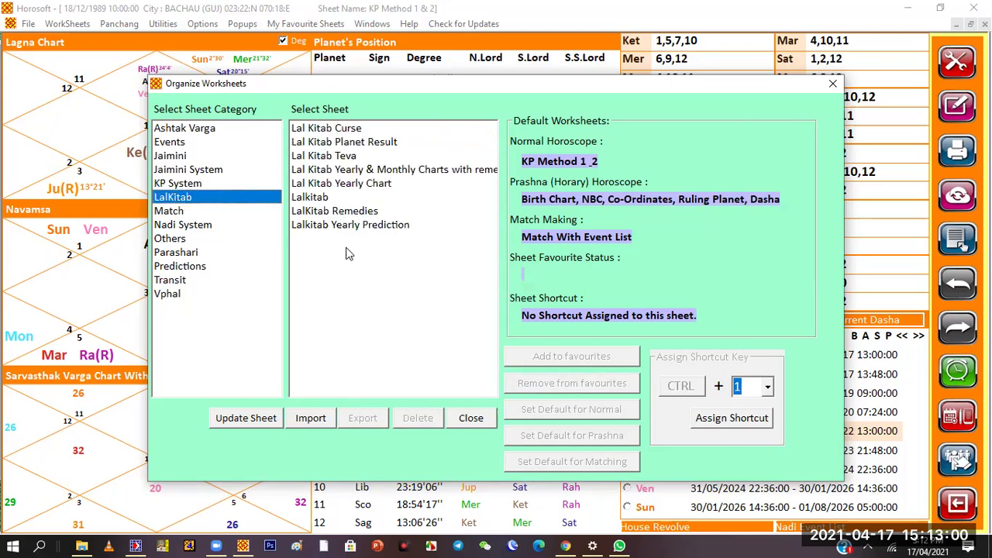
click(176, 210)
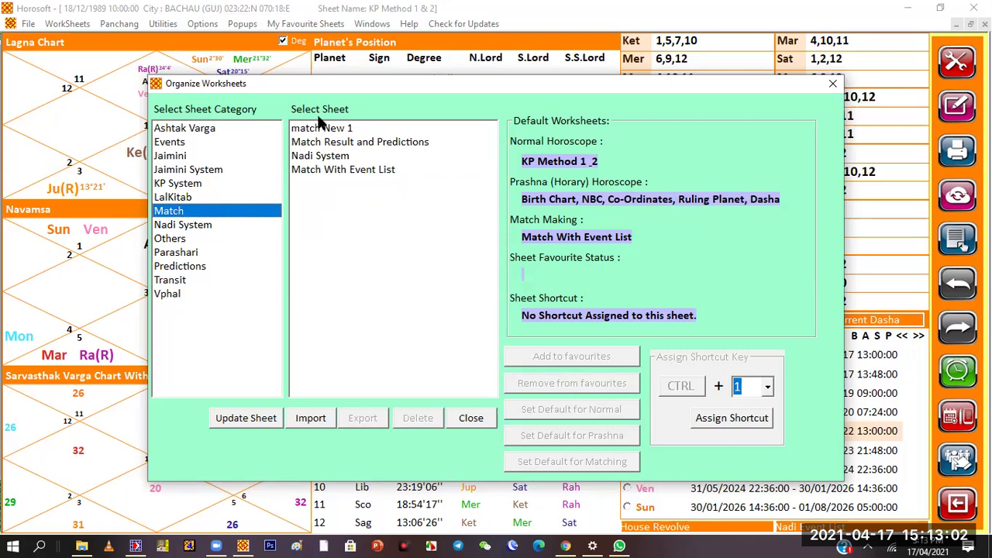
click(178, 226)
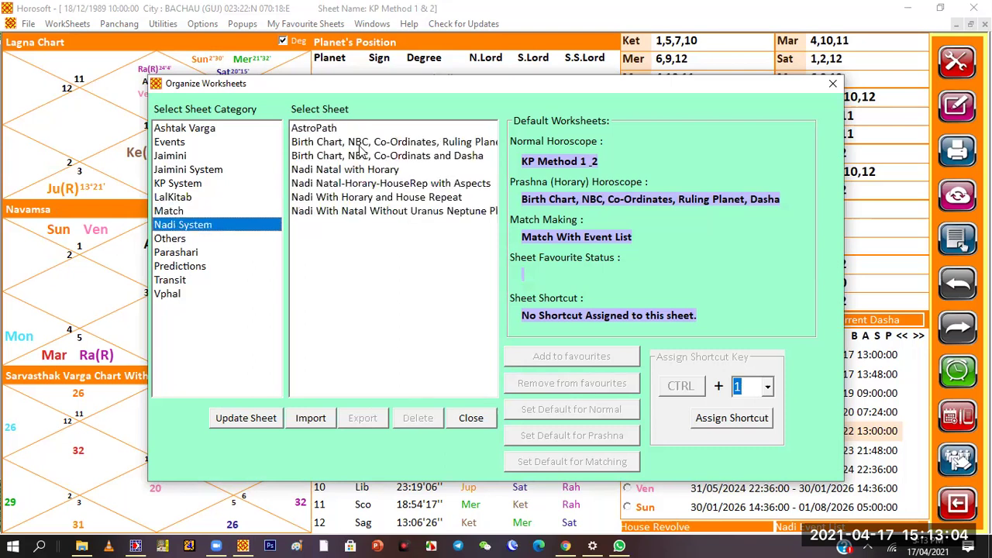
Browse the Parashari, Predictions, Transit, Vphal, Events and Ashtak Varga worksheet categories, and close the organizer.
click(173, 254)
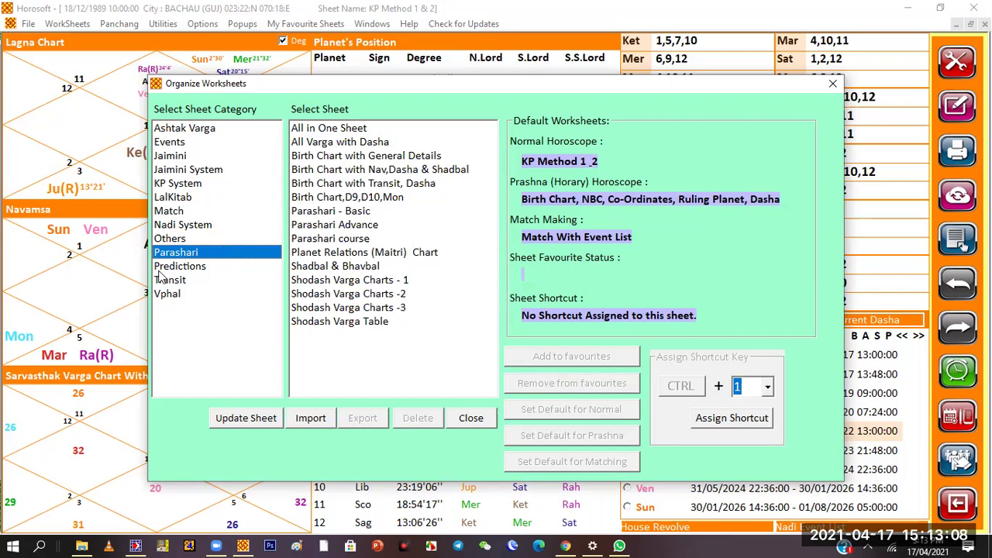
click(161, 267)
click(164, 281)
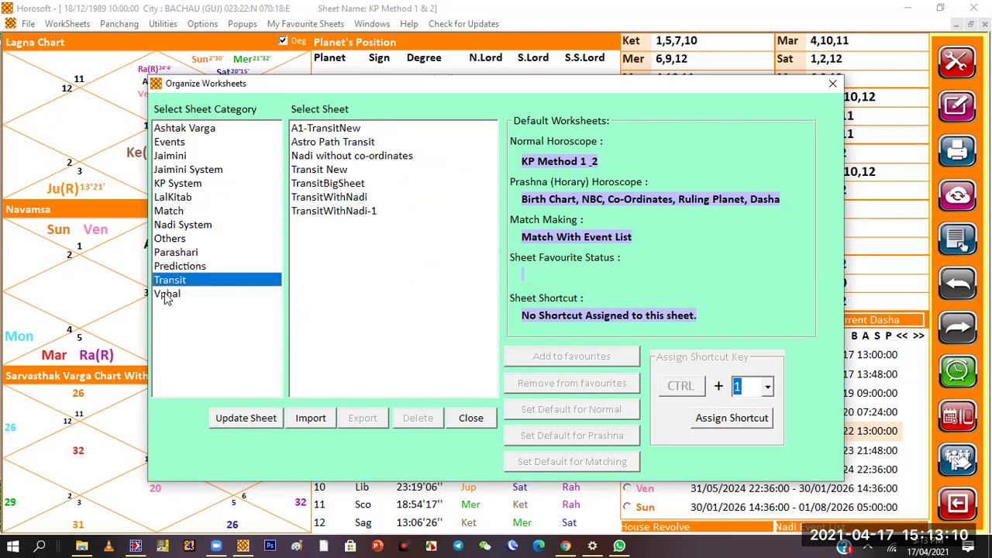
click(168, 294)
click(169, 145)
click(177, 134)
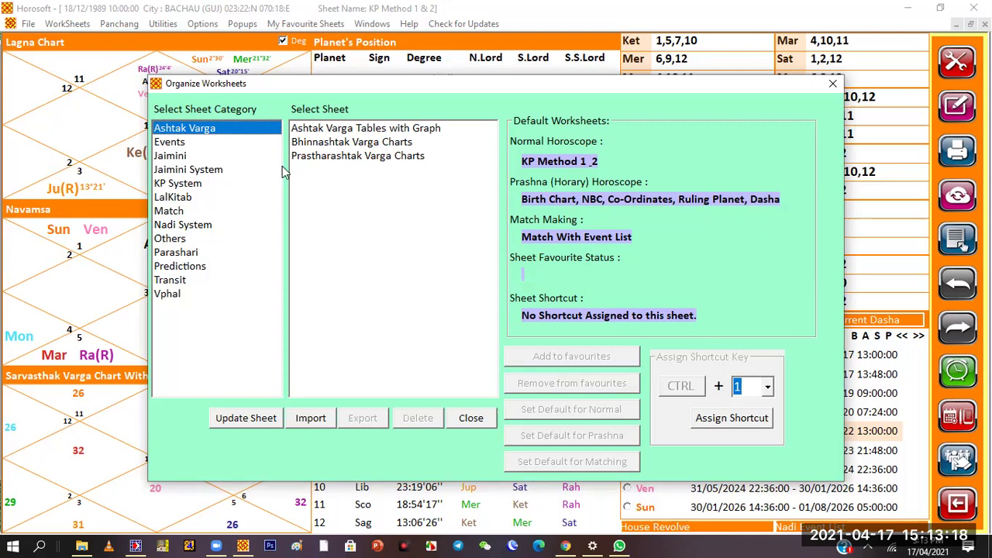
click(833, 84)
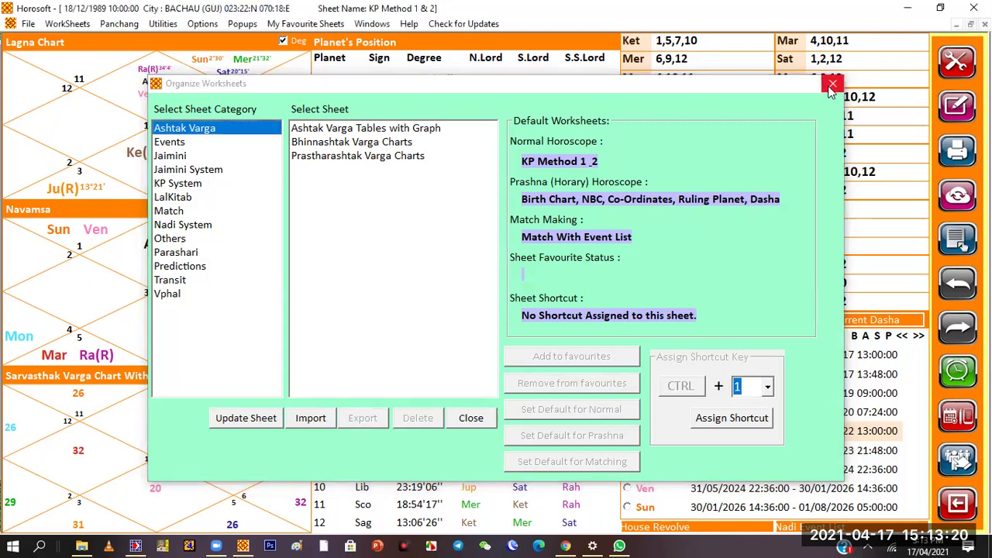
Add the Prastharashtak Varga Charts sheet from the Ashtak Varga category to the favourites, and close the worksheet organizer.
click(297, 26)
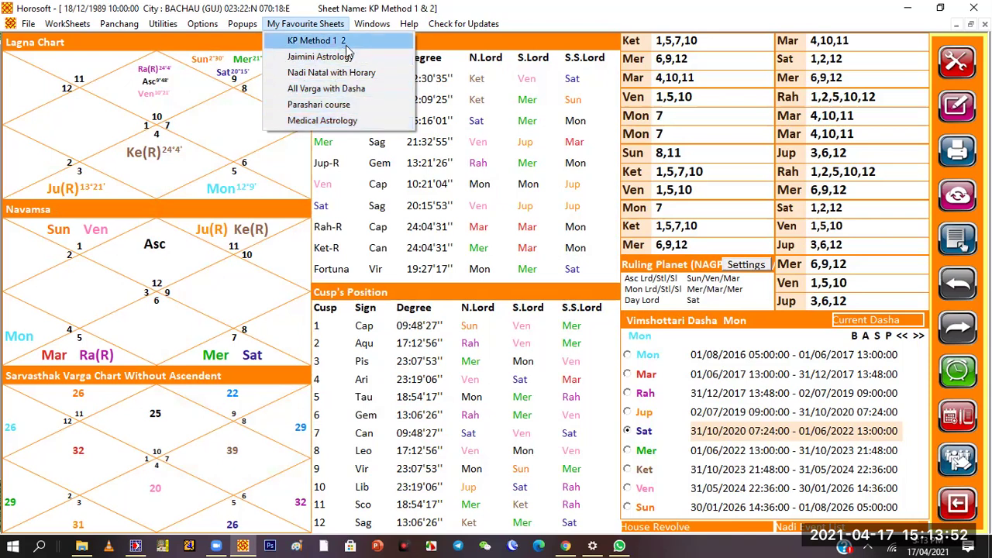
click(74, 24)
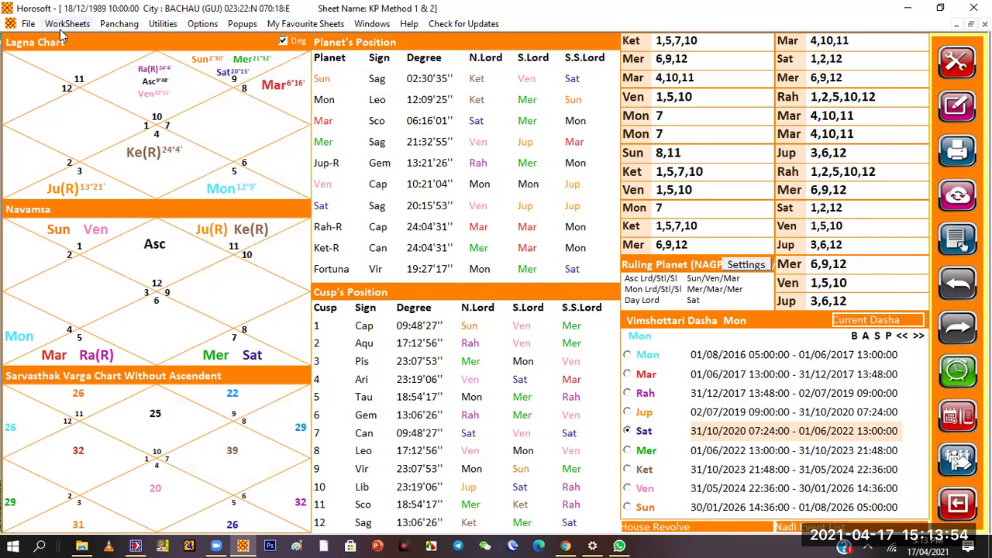
click(62, 25)
click(84, 72)
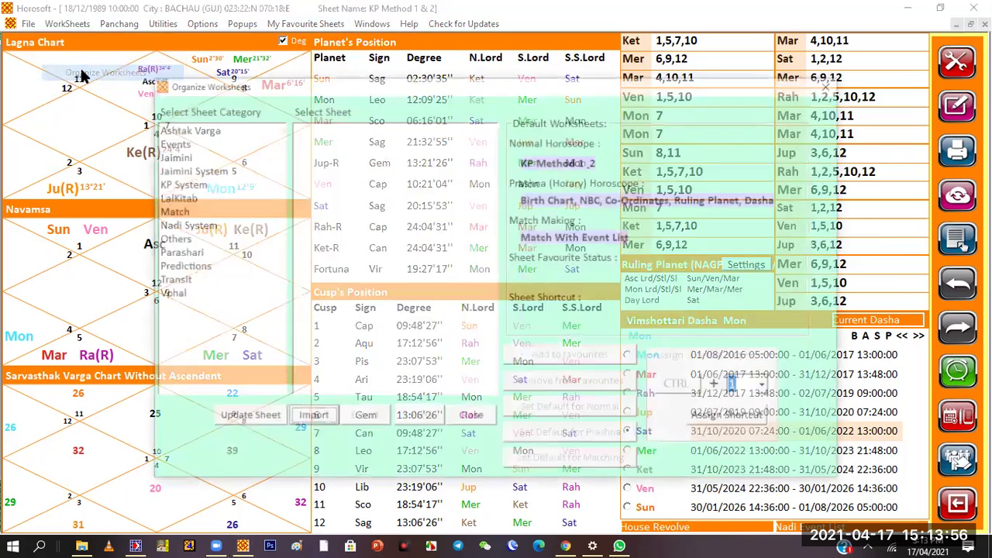
click(182, 129)
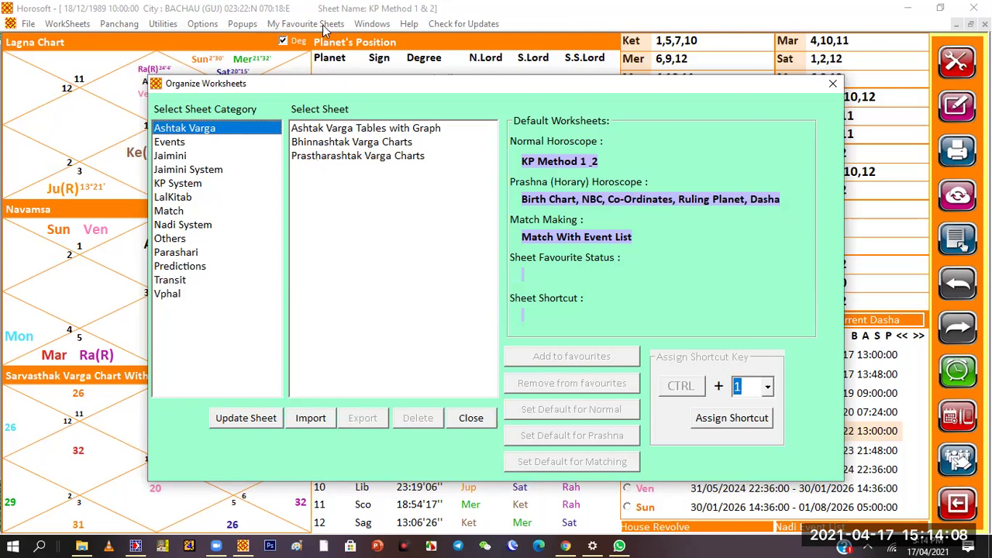
click(325, 158)
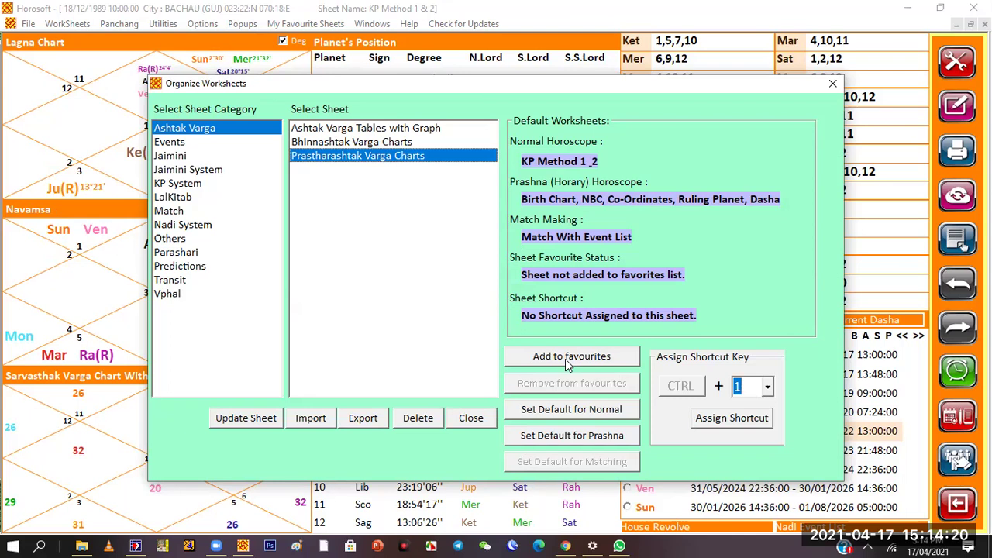
click(565, 359)
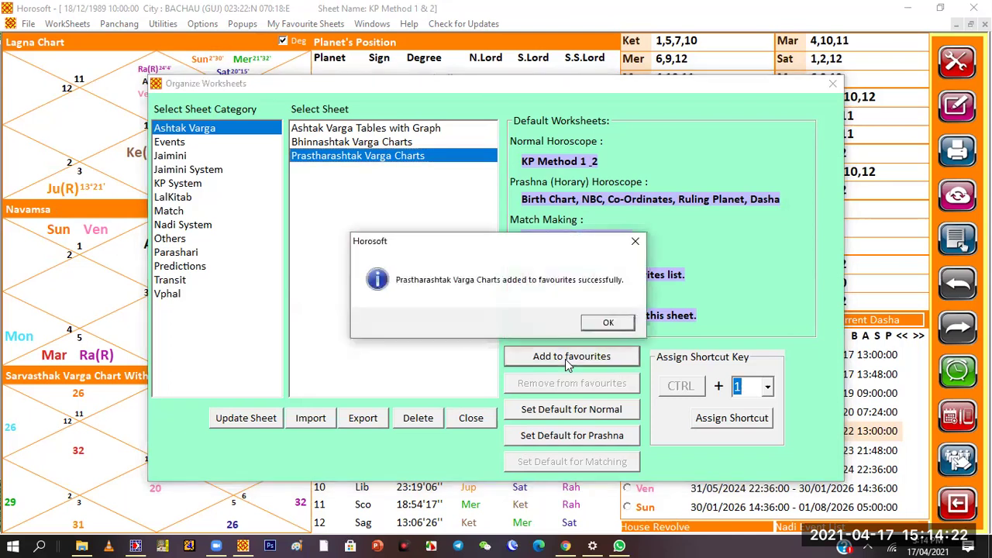
click(608, 324)
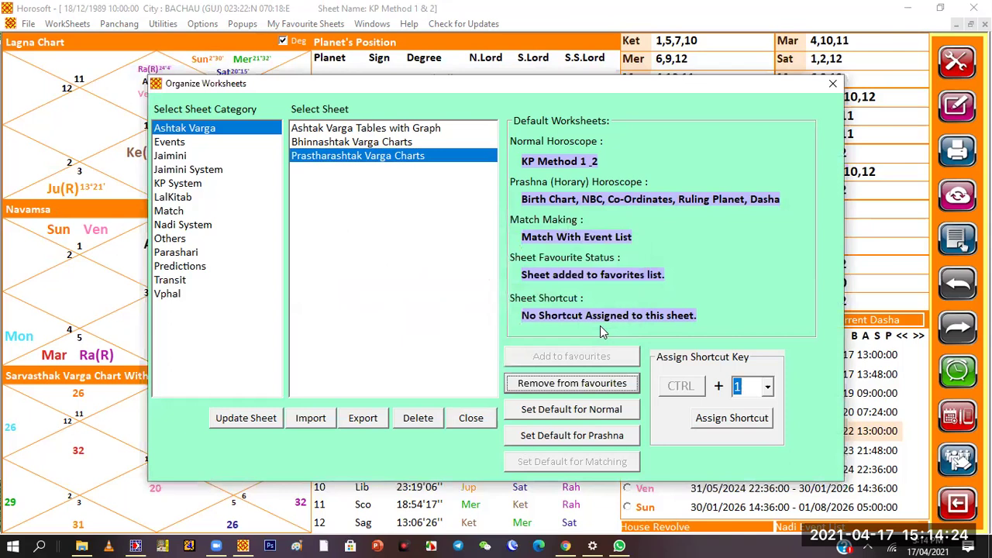
click(832, 83)
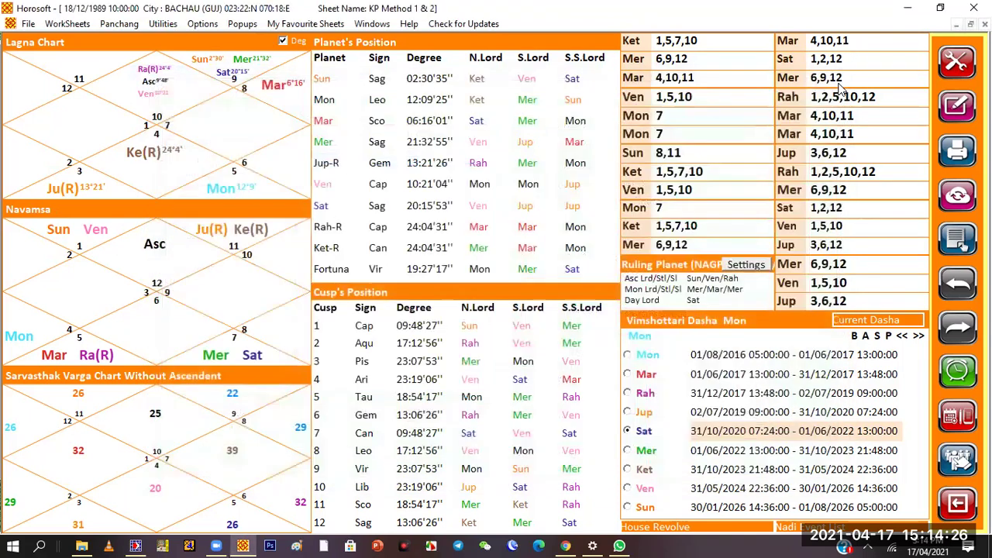
View the Prastharashtak Varga Charts sheet from the favourites, and switch back to the KP Method 1 2 sheet.
click(314, 24)
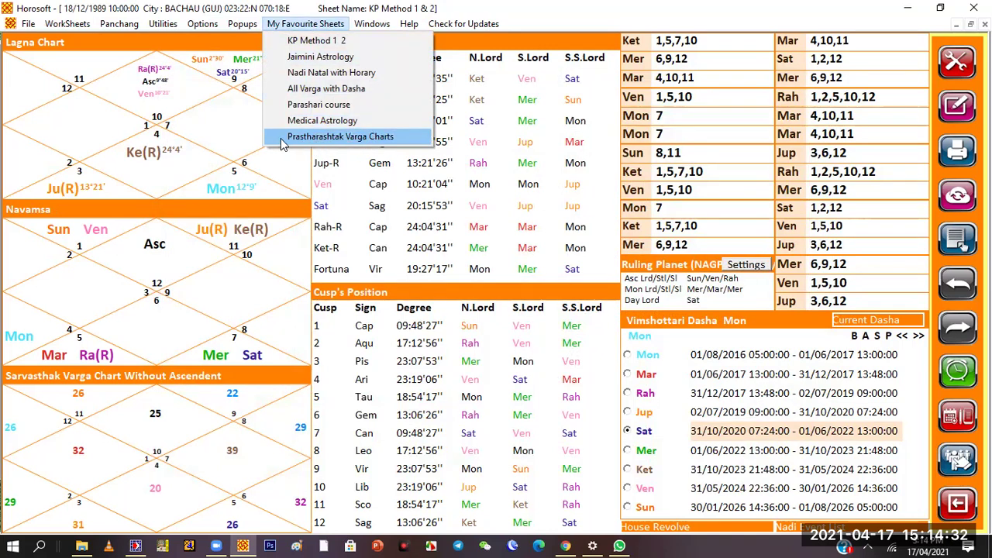
click(338, 138)
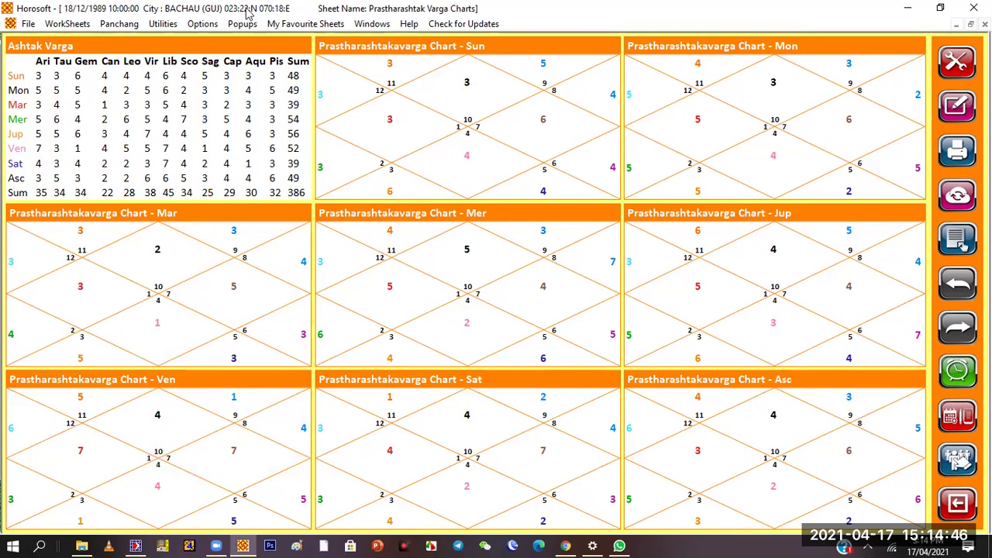
click(329, 29)
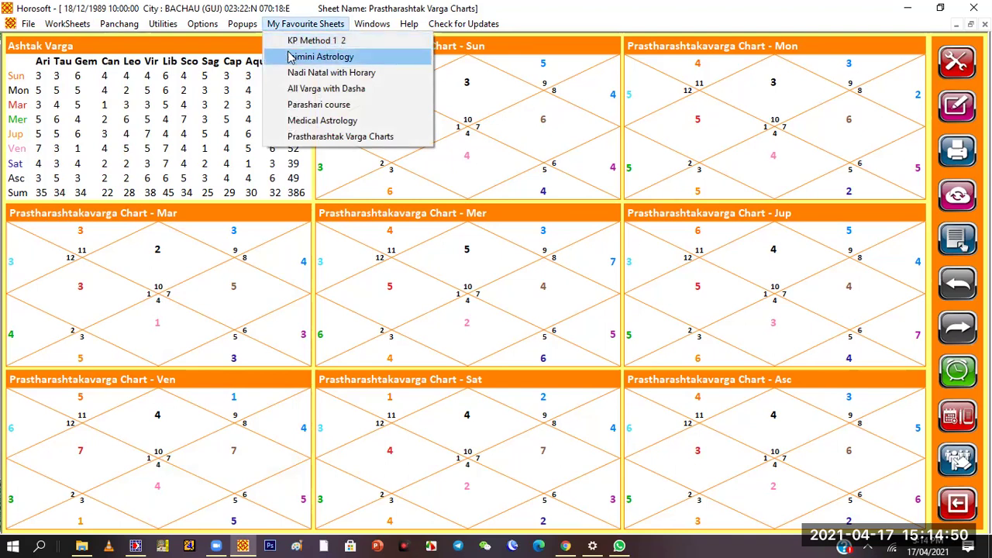
click(329, 48)
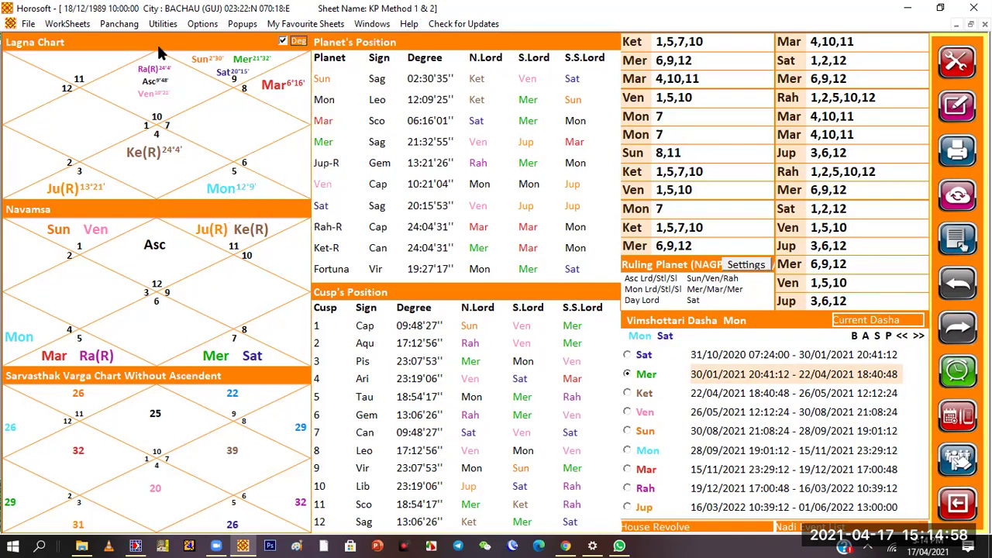
Add the Lal Kitab Planet Result sheet from the LalKitab category to the favourites, and close the worksheet organizer.
click(66, 24)
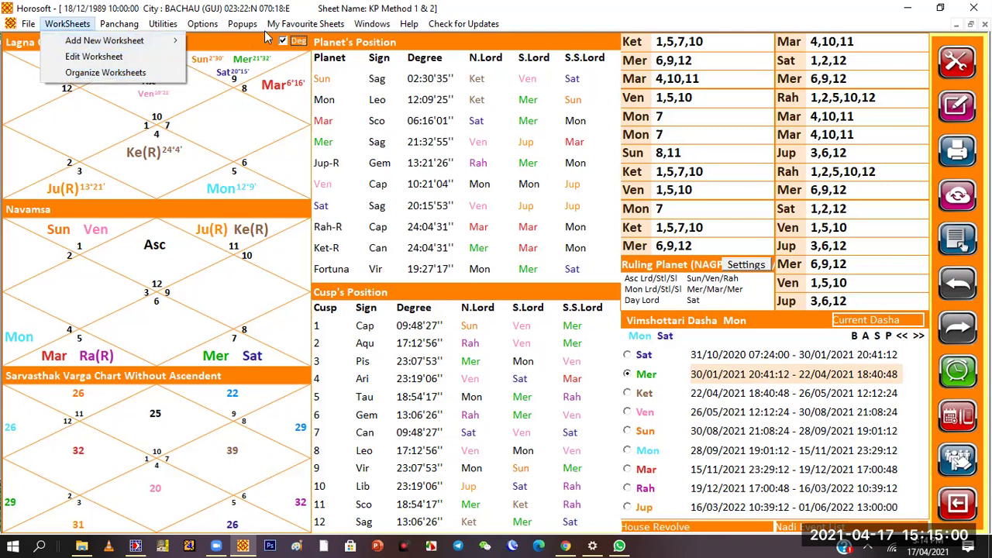
click(292, 26)
click(292, 27)
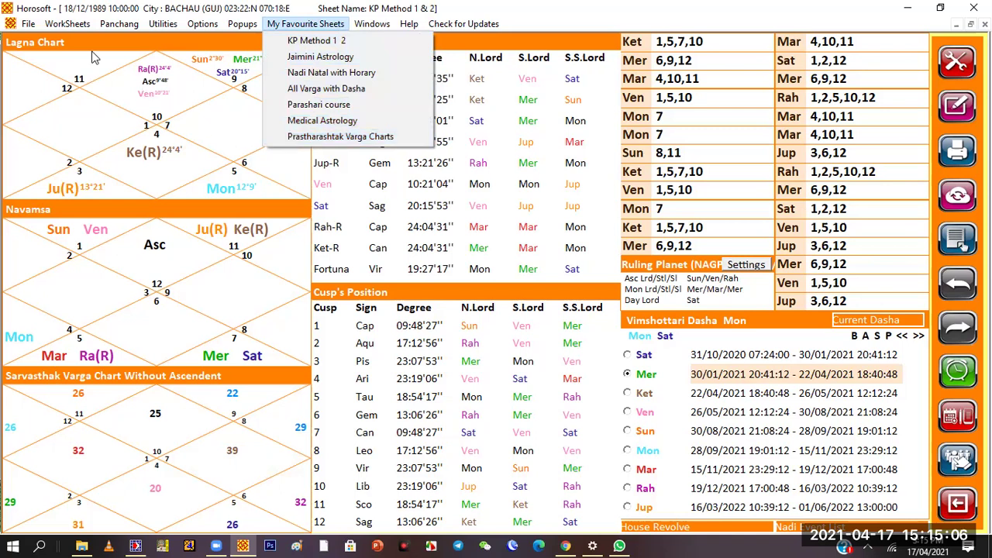
click(78, 24)
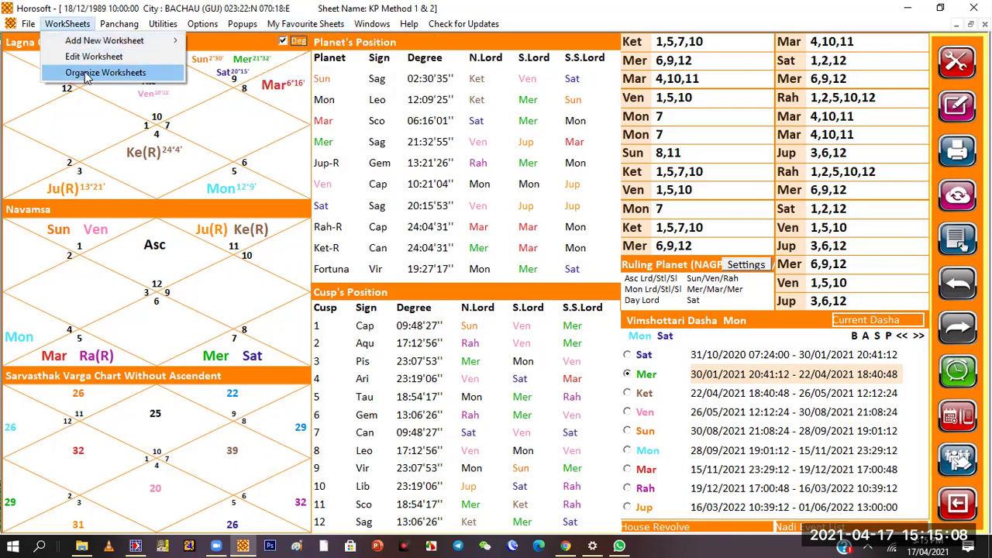
click(87, 72)
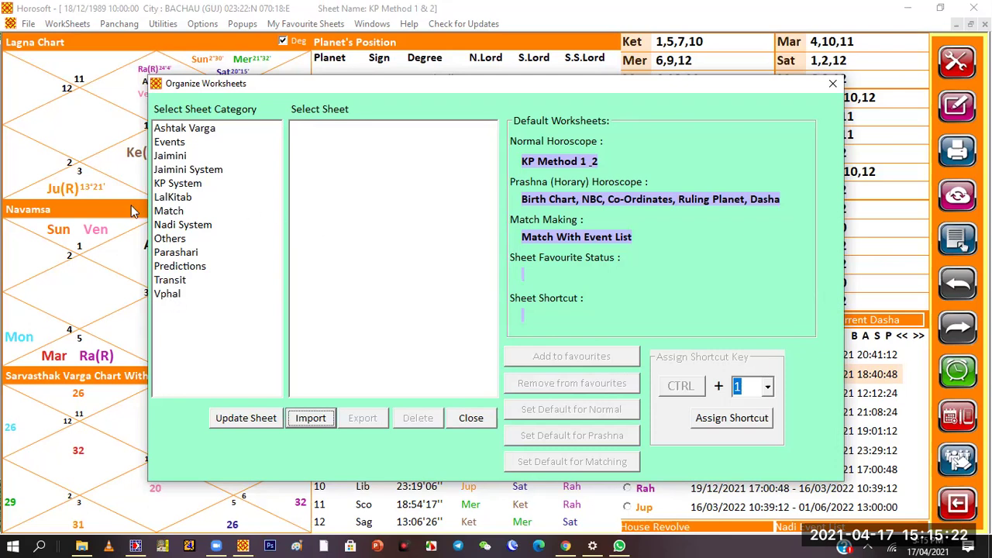
click(182, 198)
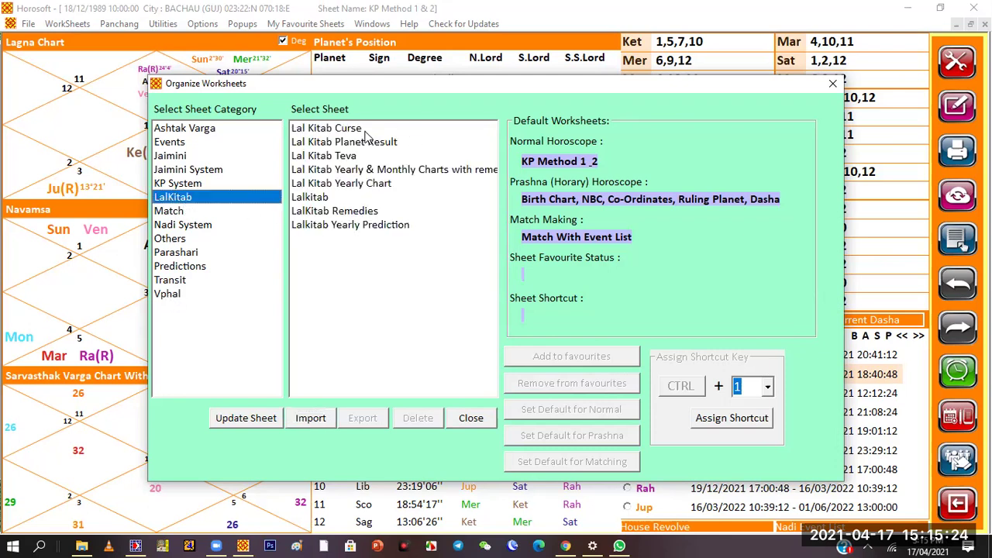
click(385, 147)
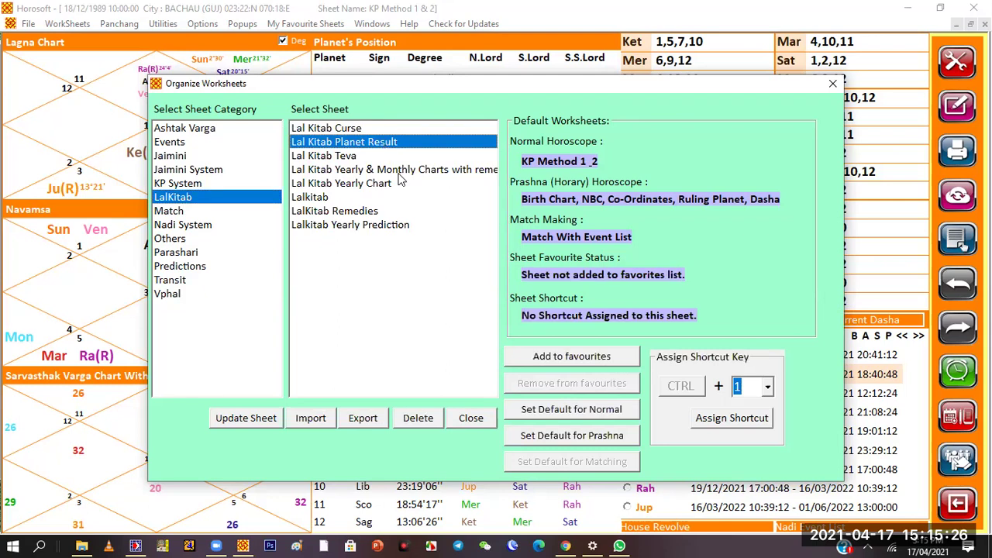
click(589, 360)
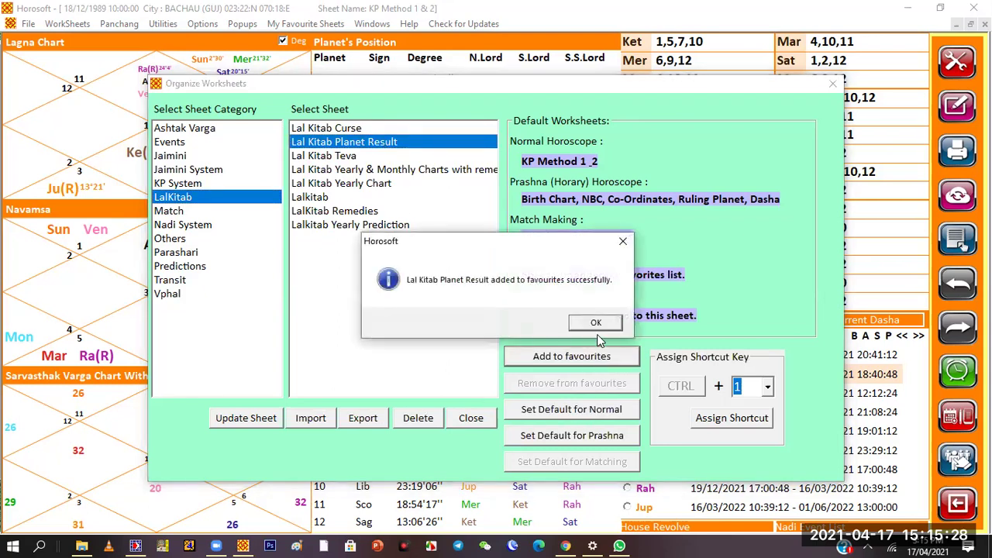
click(595, 324)
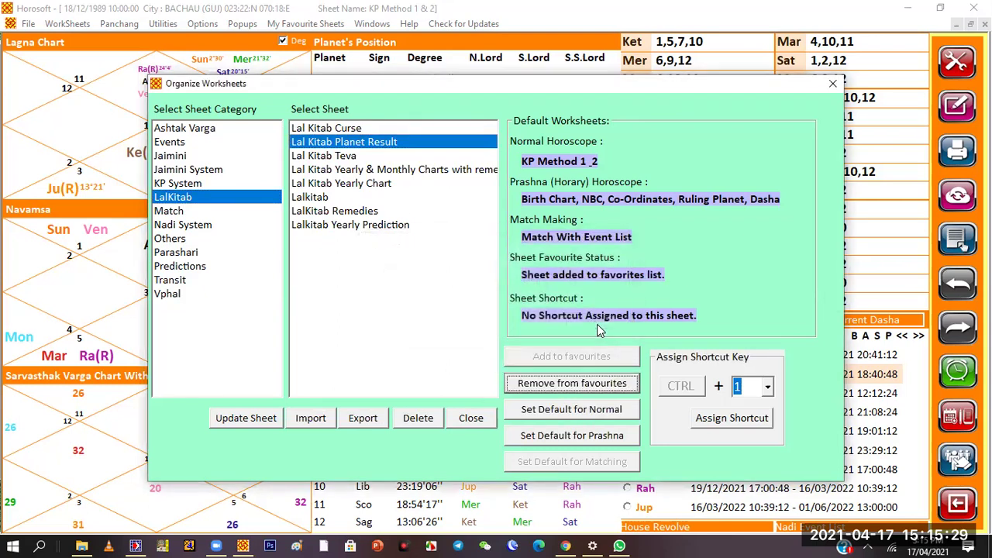
click(832, 85)
View the Lal Kitab Planet Result sheet from the favourites, and close the current horoscope without saving it.
click(306, 23)
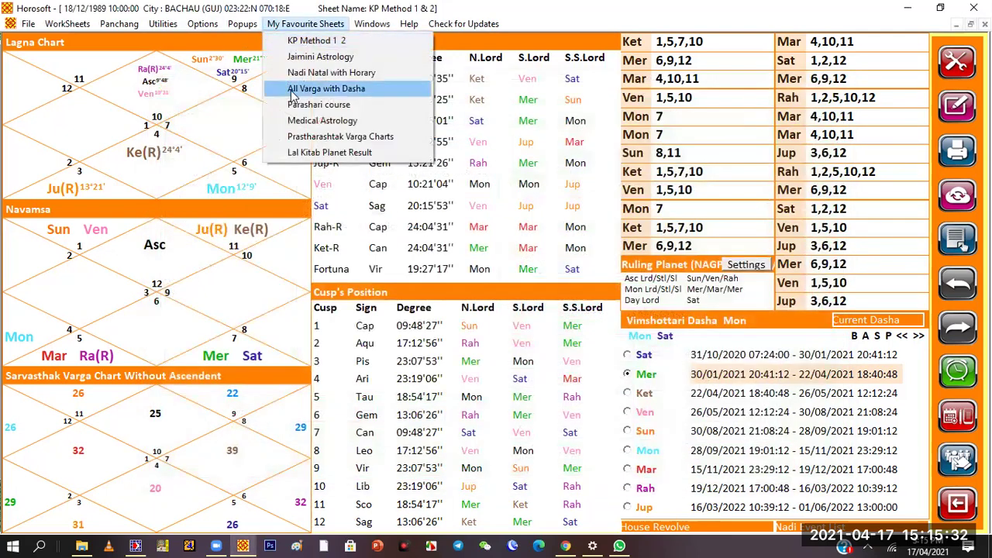
click(339, 155)
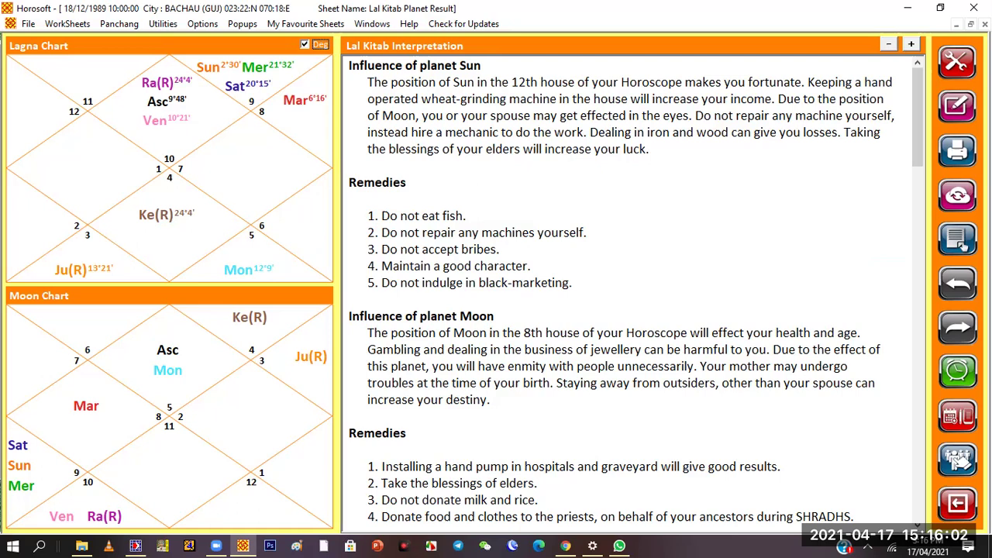
click(985, 24)
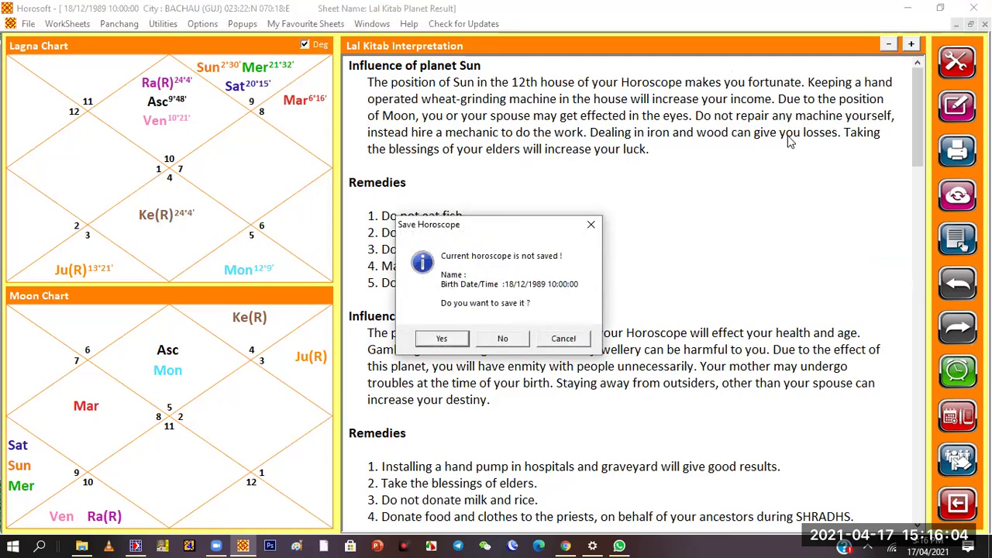
click(503, 339)
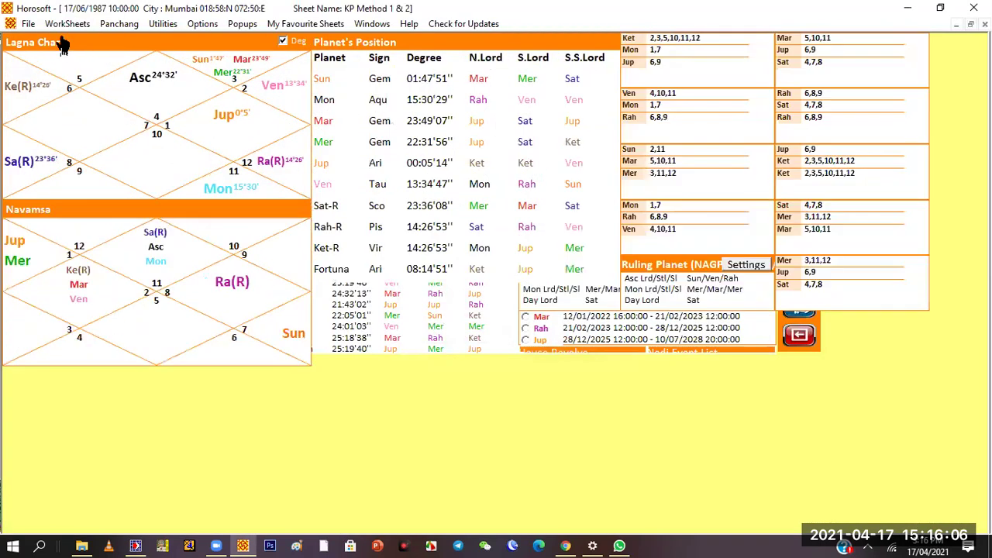
Remove the Prastharashtak Varga Charts sheet of the Ashtak Varga category from the favourites in the worksheet organizer.
click(68, 23)
click(77, 72)
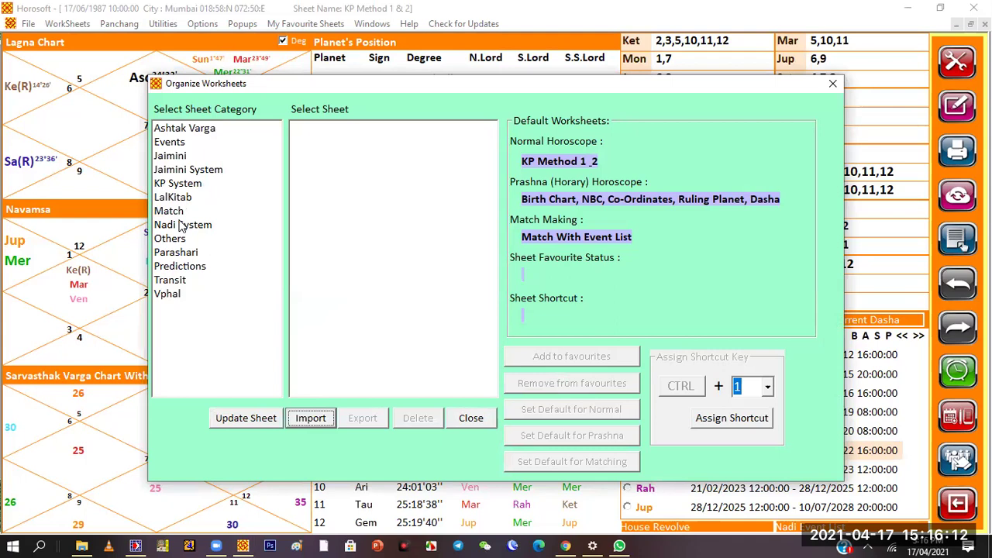
click(183, 130)
click(325, 156)
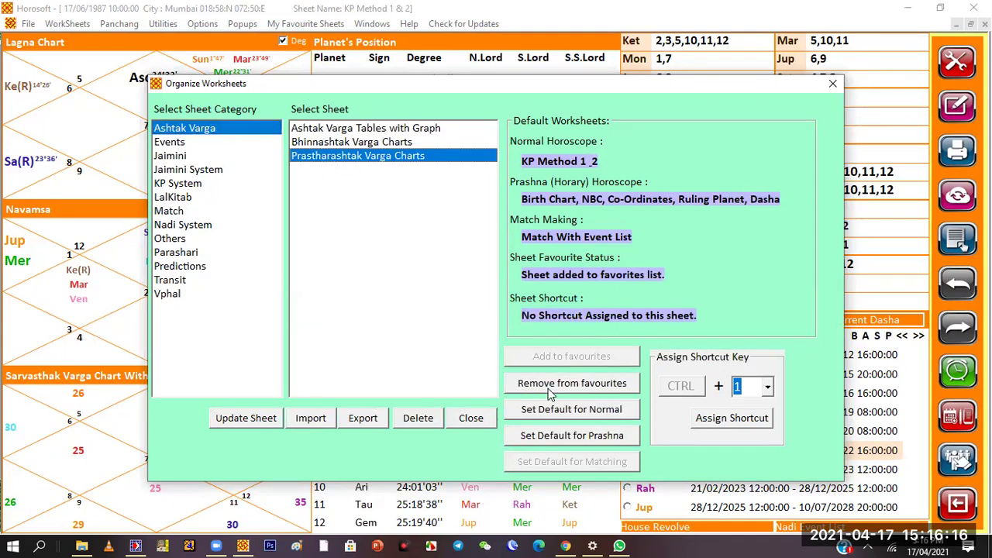
click(575, 385)
click(590, 324)
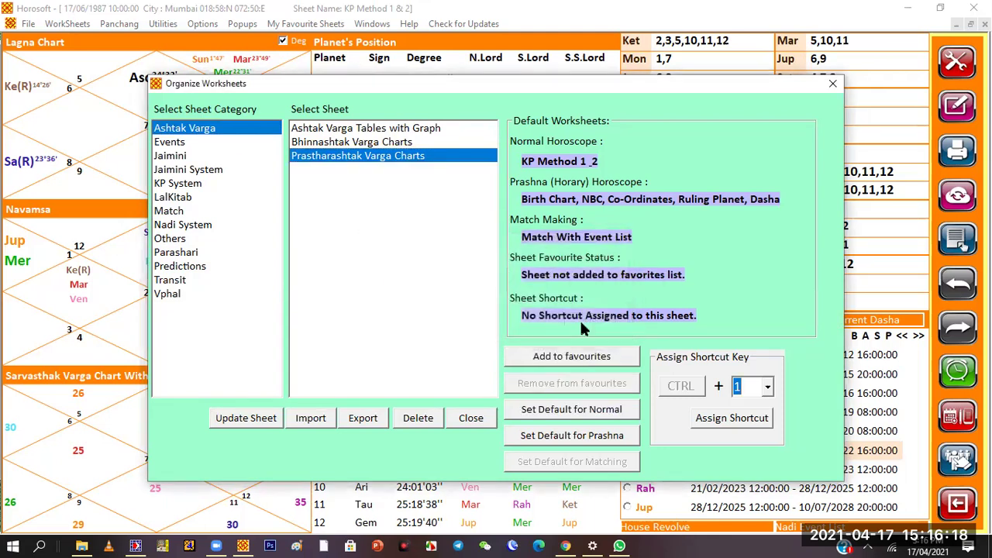
Remove the Lal Kitab Planet Result sheet from the favourites, close the organizer and check the favourite sheets list.
click(185, 197)
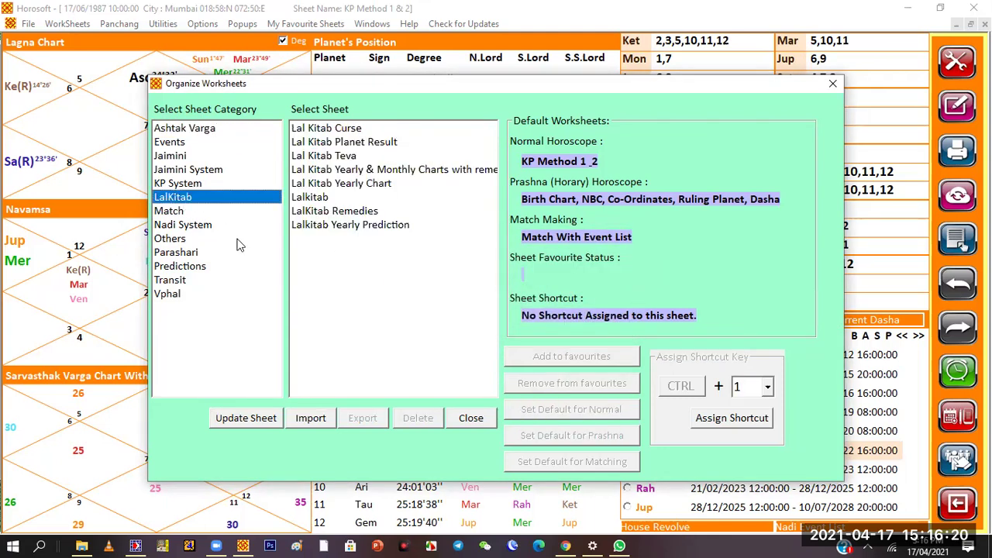
click(355, 143)
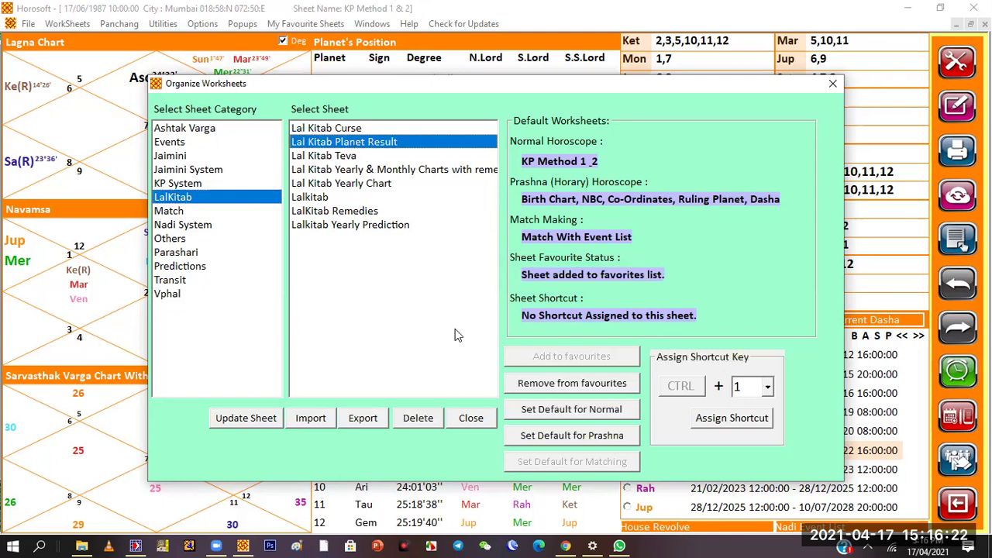
click(565, 386)
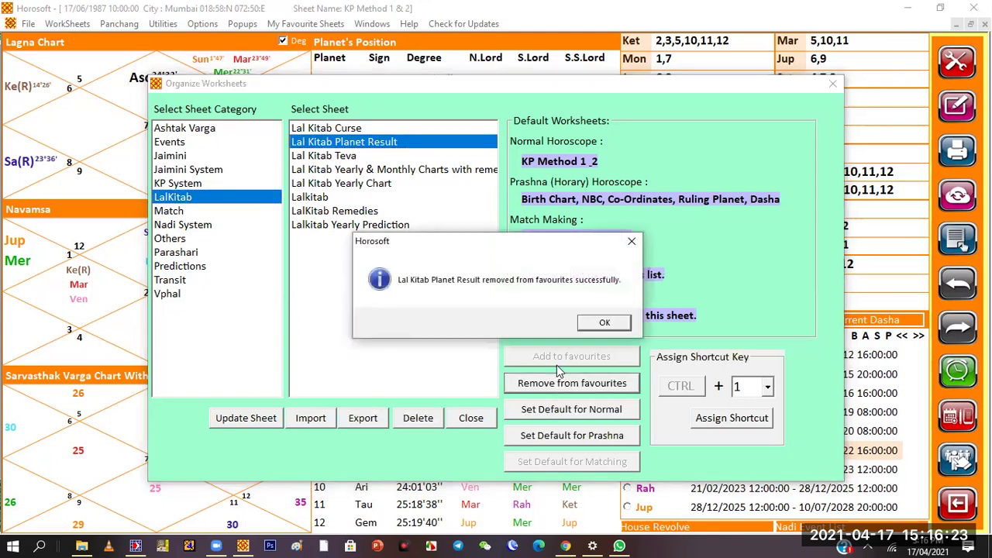
click(591, 326)
click(835, 84)
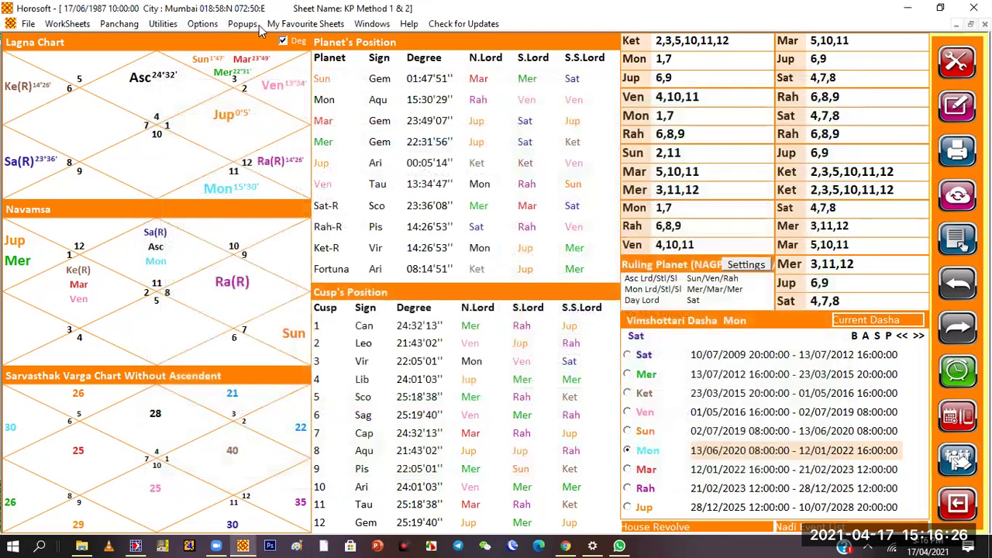
click(289, 24)
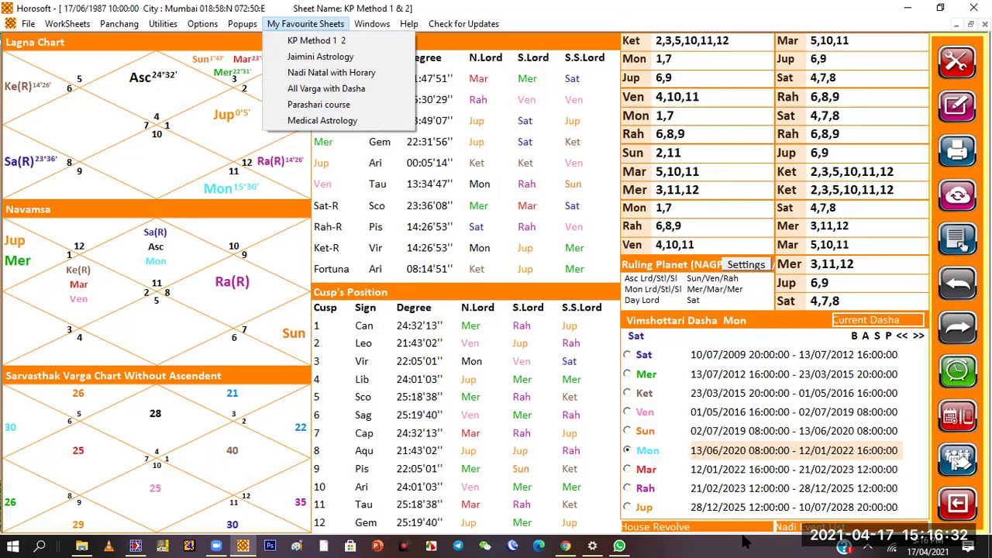
click(744, 543)
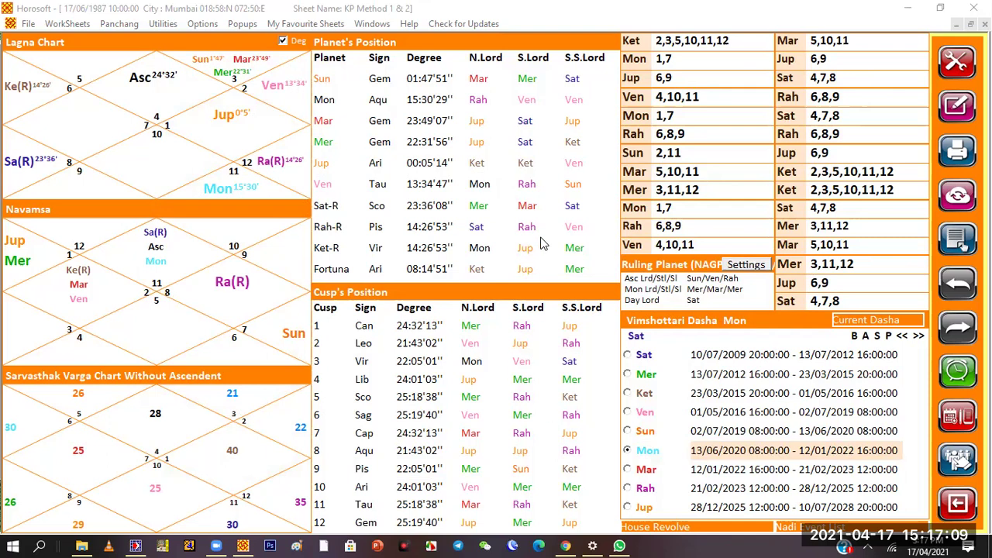
Start designing a new normal natal sheet, and try to set a block before selecting any grid cell.
click(64, 24)
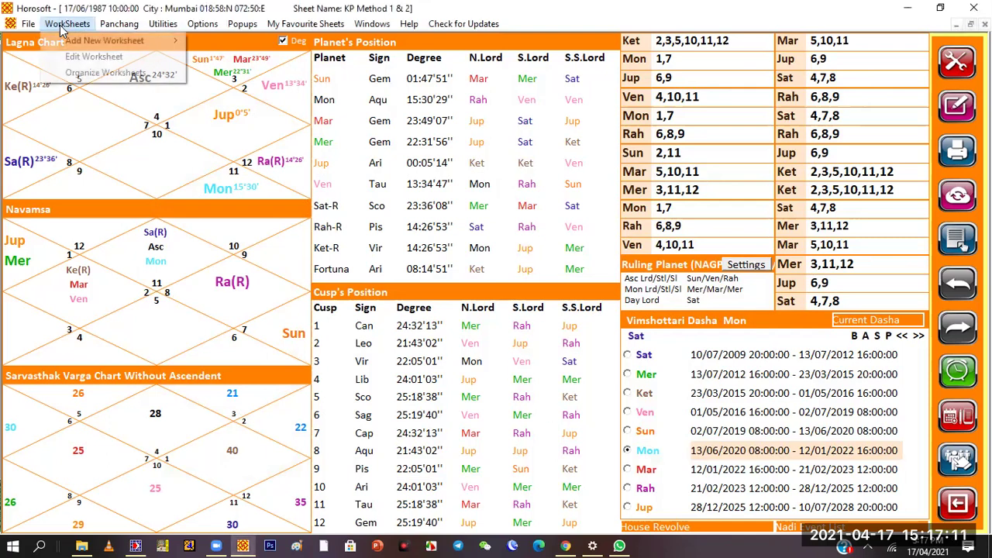
mouse_move(87, 42)
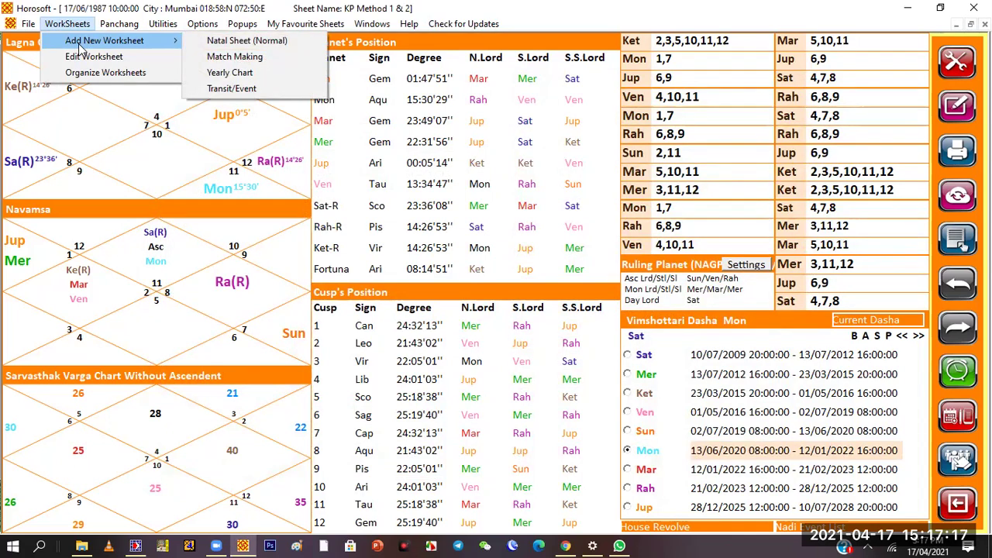
click(242, 43)
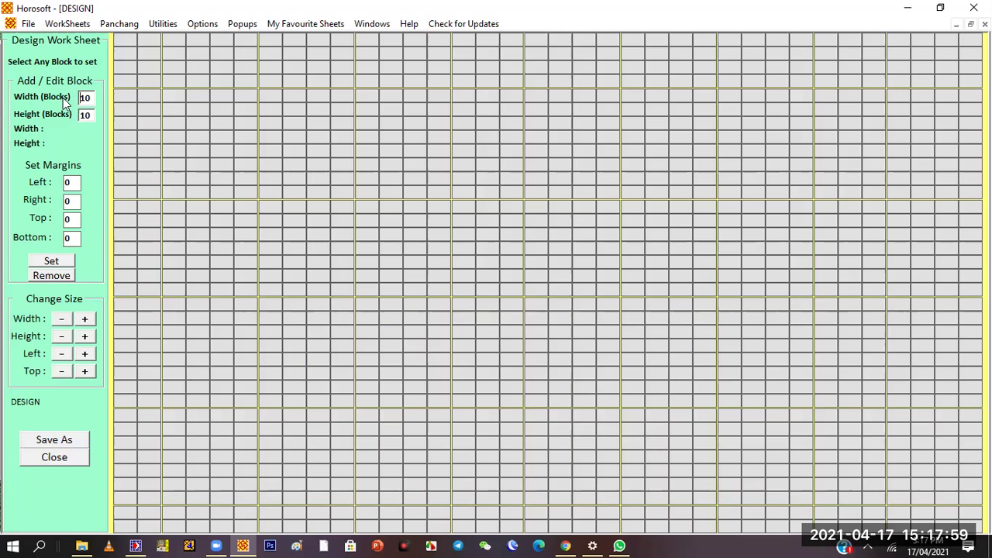
click(49, 274)
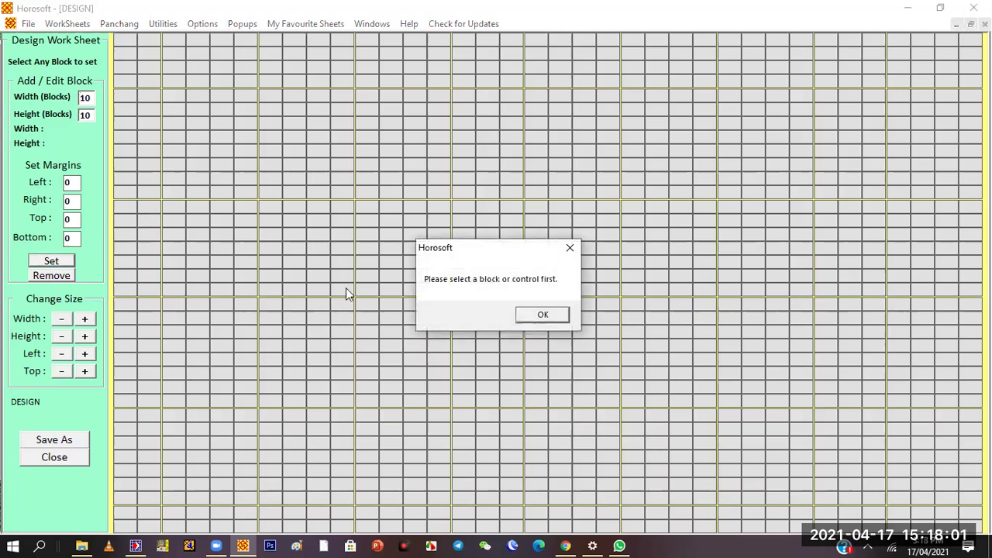
click(546, 315)
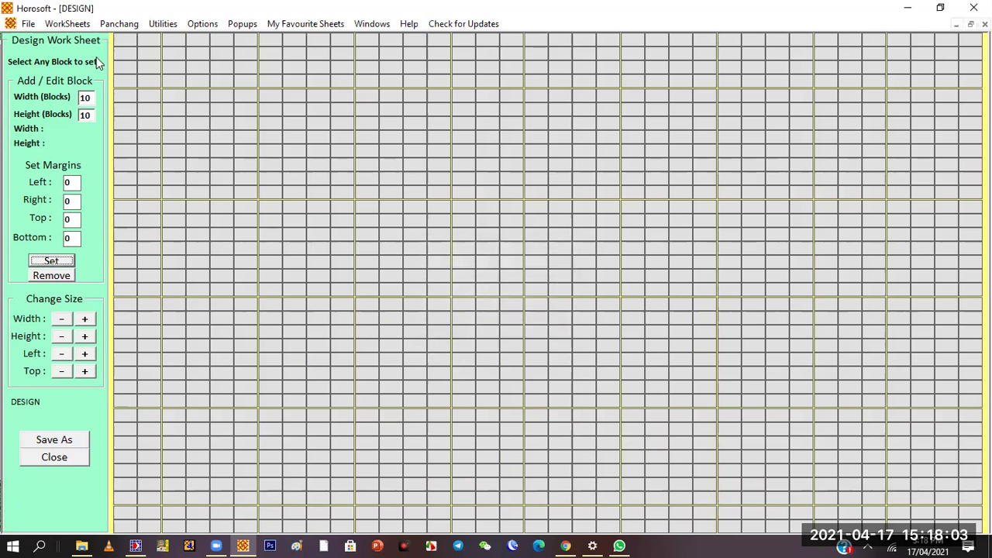
Add three stacked blocks, each 10 blocks wide and 10 high, down the left edge of the worksheet grid from its top corner.
click(131, 40)
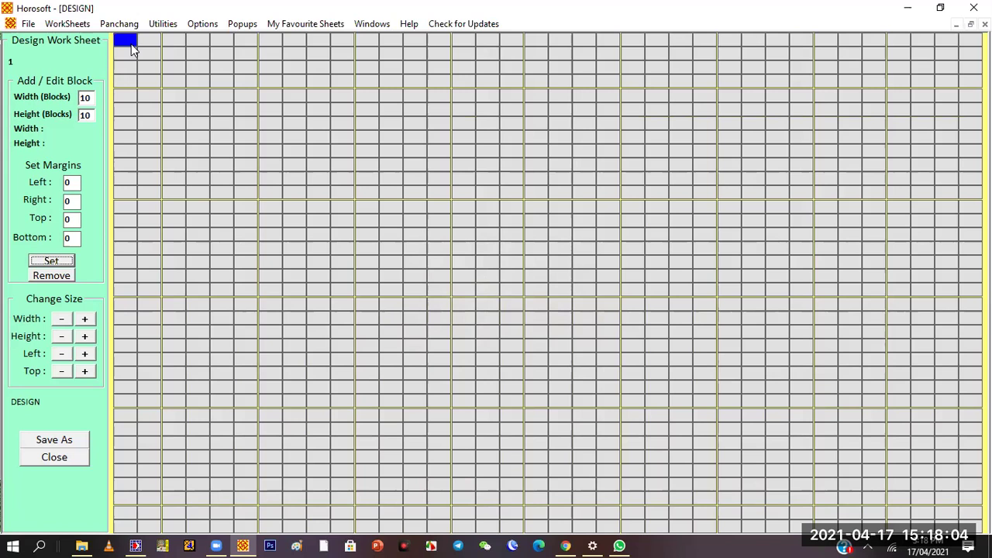
click(70, 265)
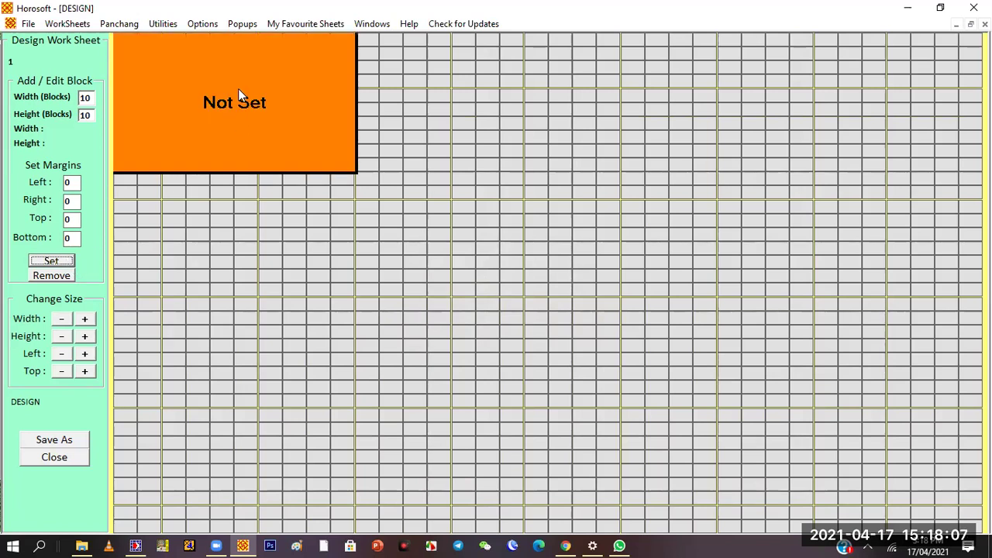
click(128, 179)
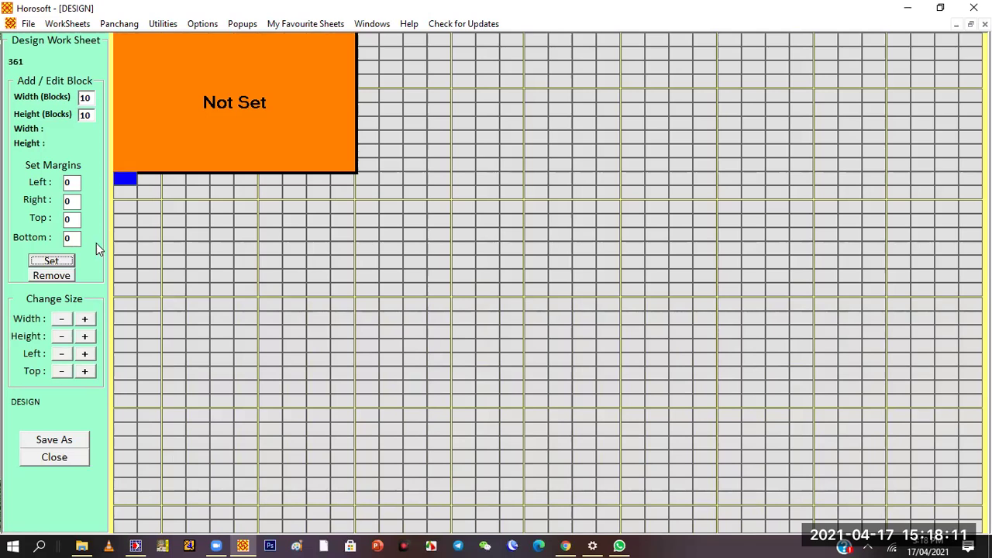
click(68, 263)
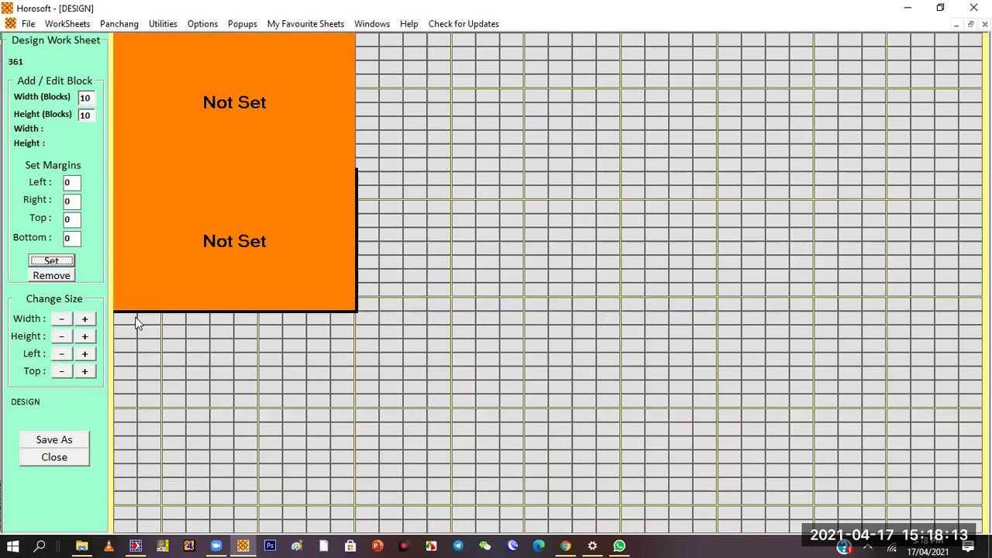
click(137, 321)
click(66, 262)
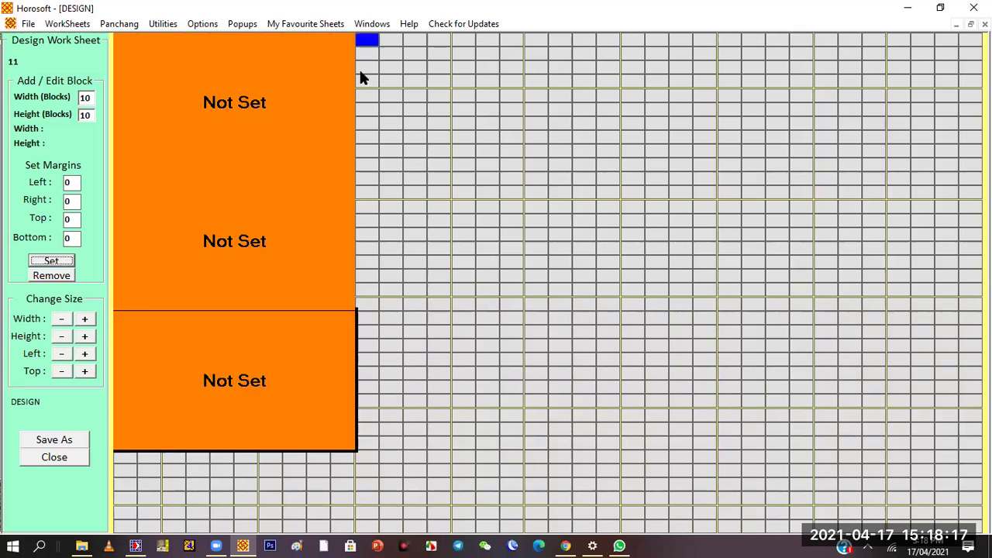
Add a second column of three 10 by 10 blocks directly beside the first column, starting at the grid's top row.
click(67, 262)
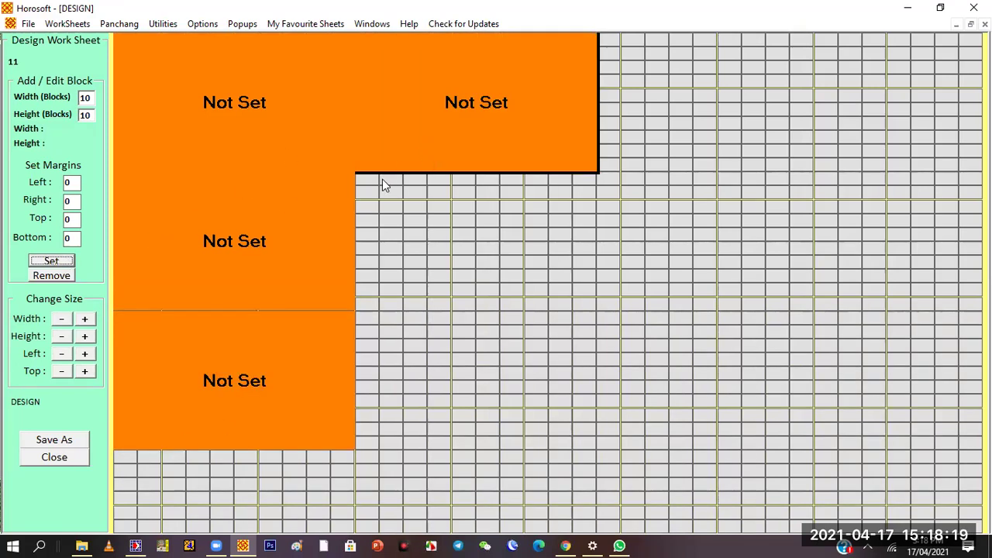
click(371, 183)
click(51, 261)
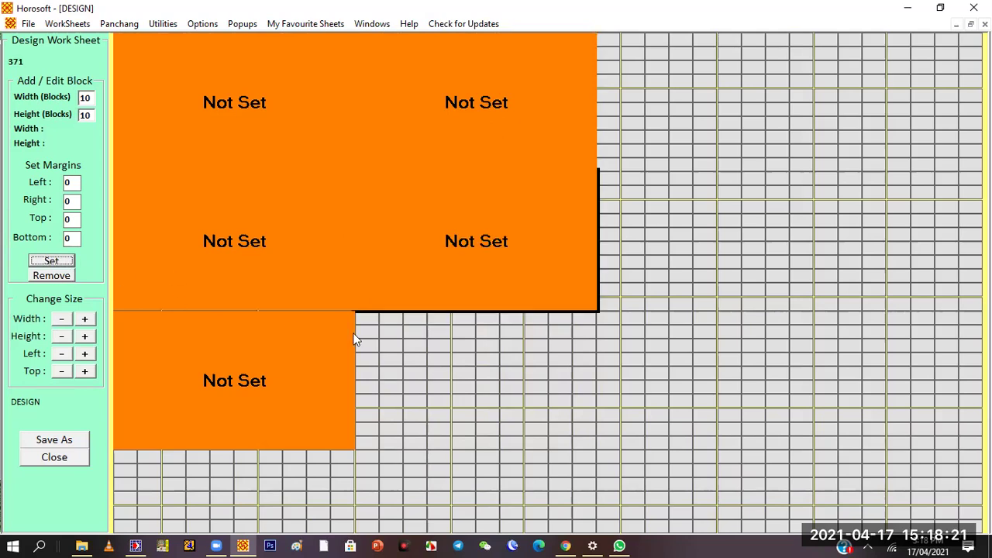
click(369, 325)
click(65, 265)
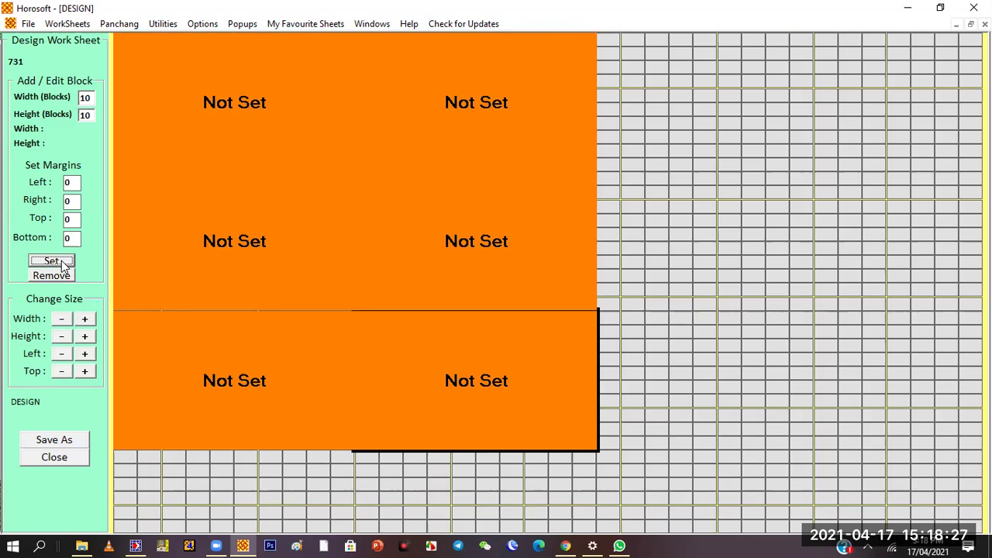
Assign the Birth Chart from the divisional charts to the top block of the first column.
double_click(211, 101)
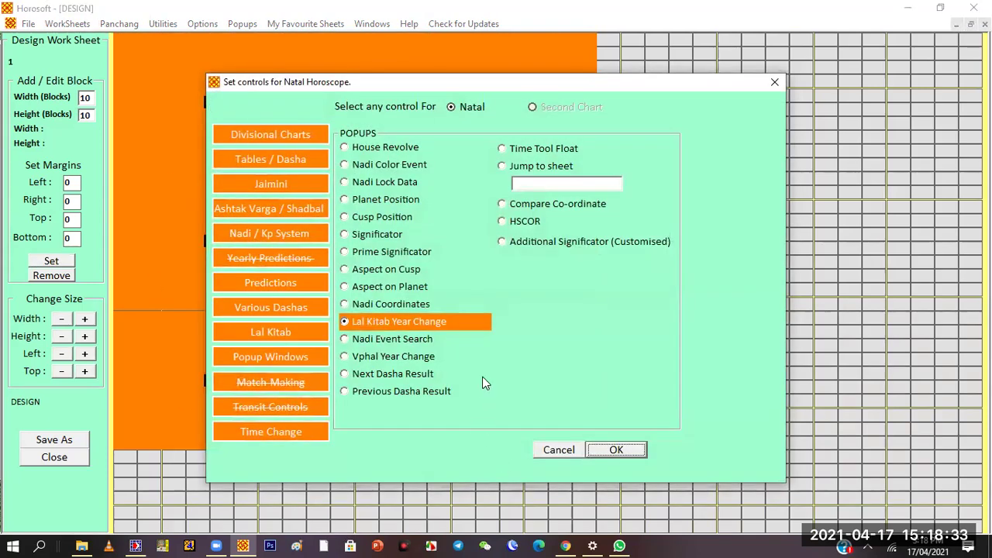
click(294, 130)
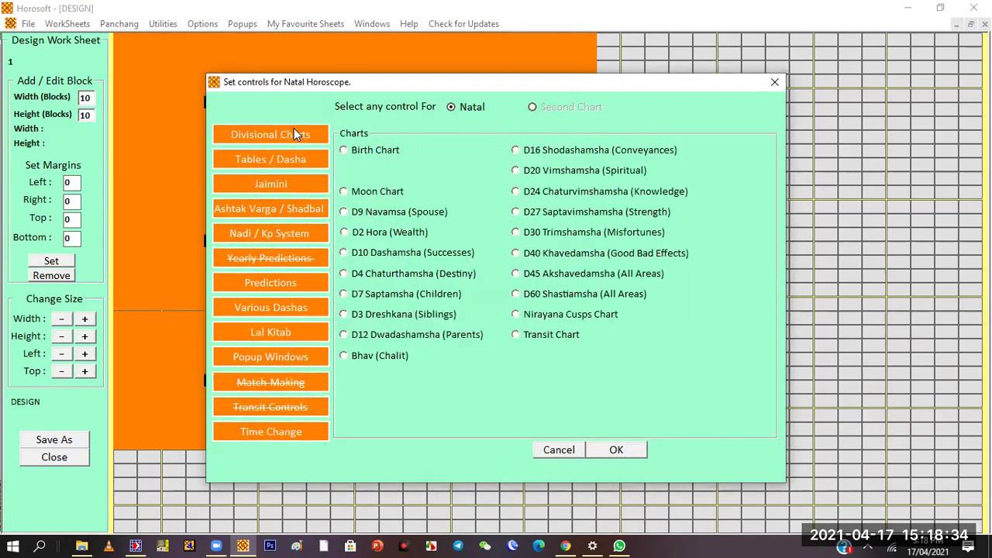
click(375, 150)
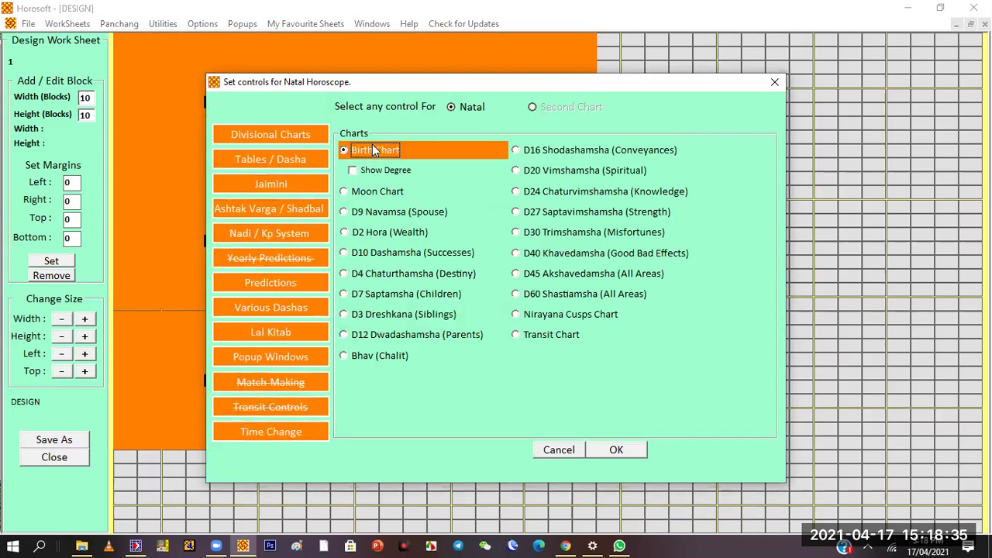
click(629, 453)
Assign the D9 Navamsa (Spouse) divisional chart to the middle block of the first column.
double_click(238, 243)
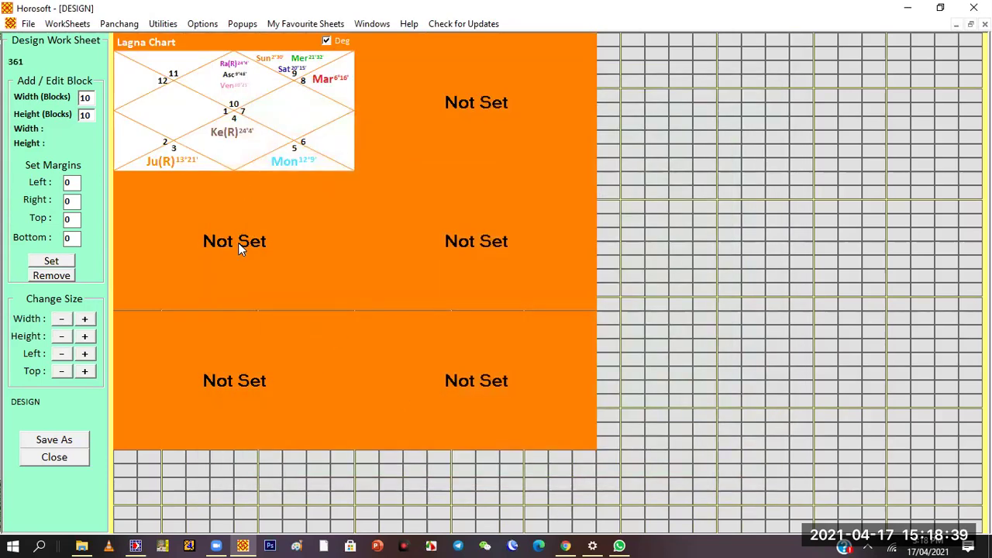
click(273, 136)
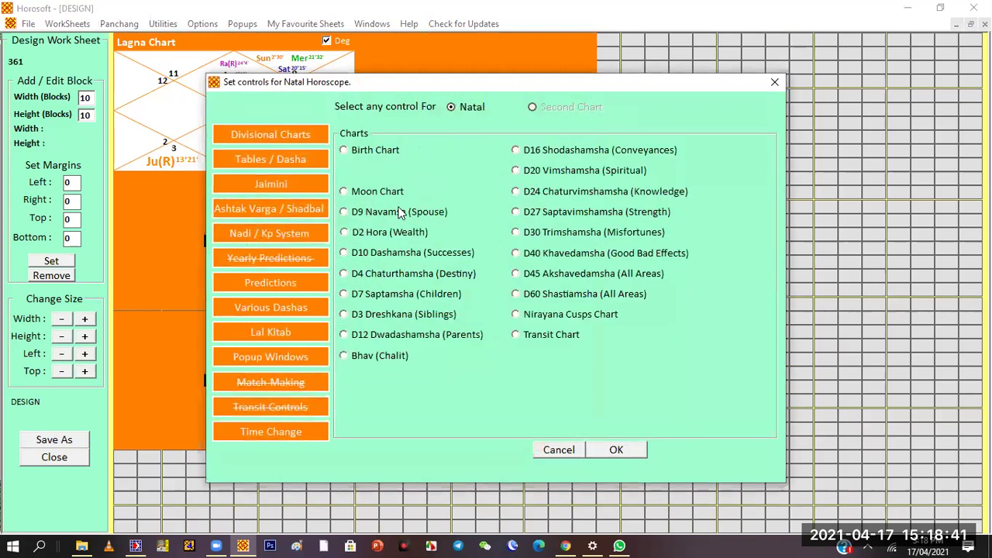
click(403, 214)
click(614, 450)
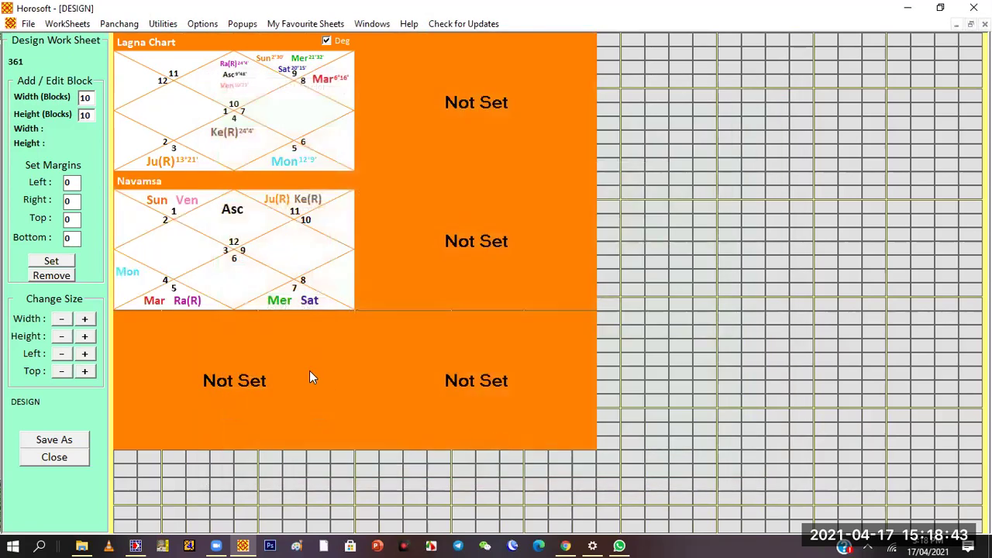
Assign the D3 Dreshkana (Siblings) divisional chart to the bottom block of the first column.
double_click(200, 389)
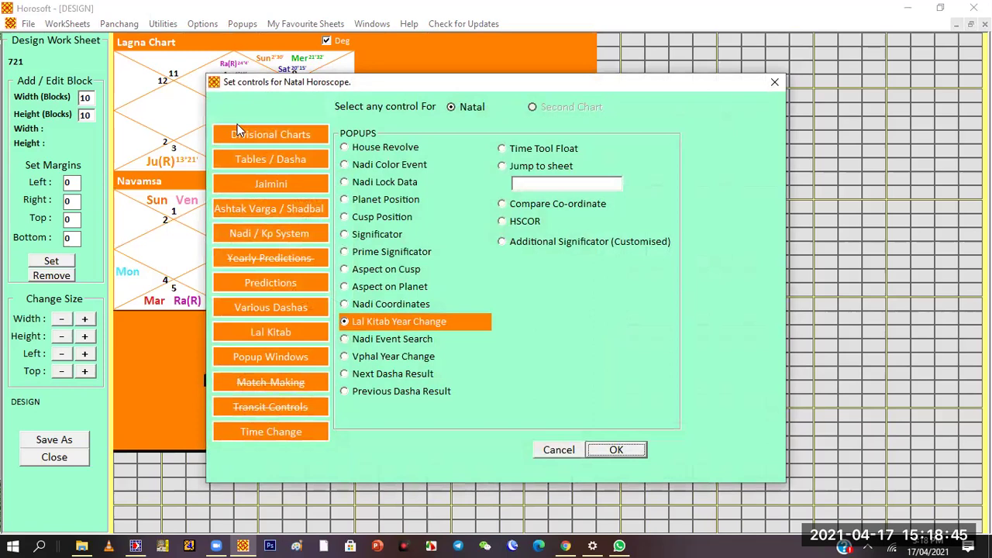
click(250, 136)
click(405, 318)
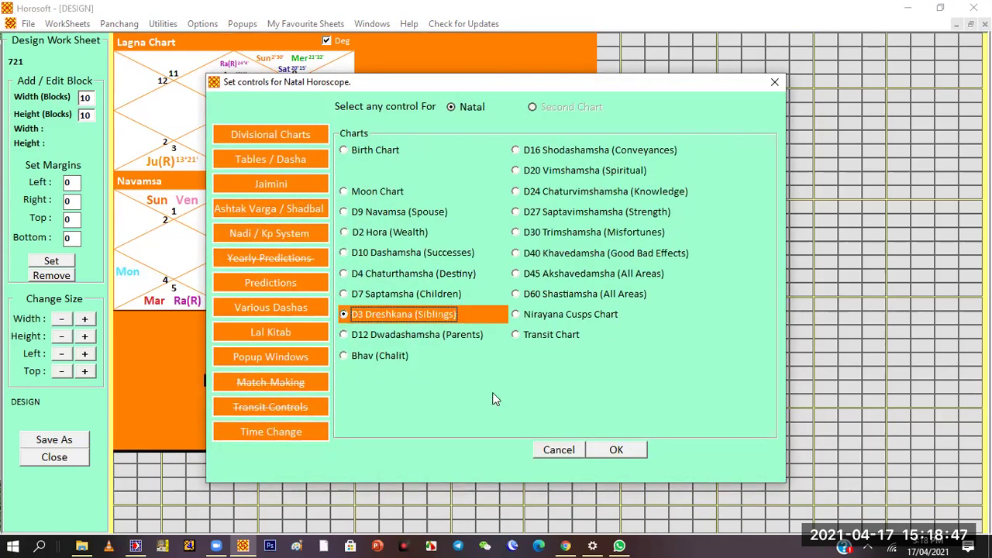
click(616, 449)
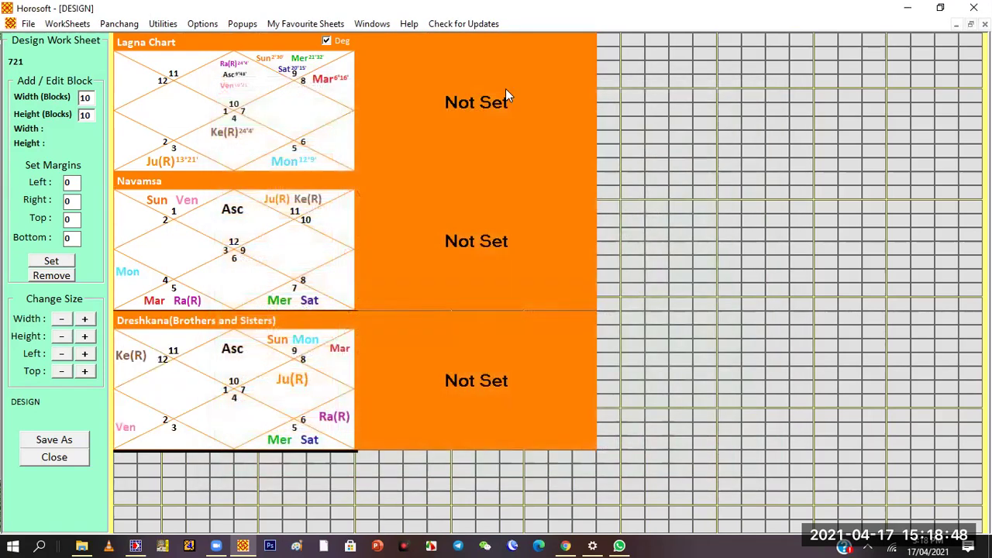
Assign the D2 Hora (Wealth) divisional chart to the top block of the second column.
double_click(467, 76)
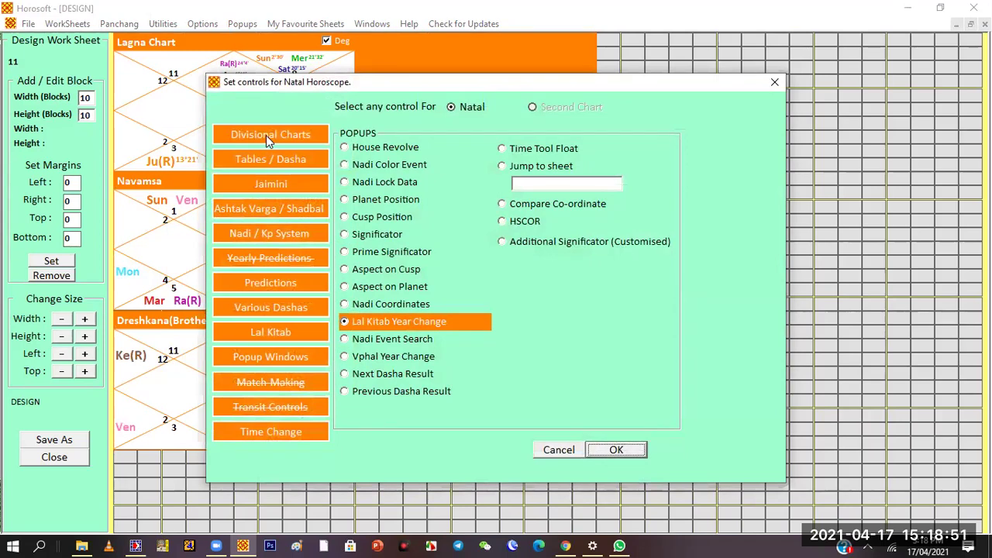
click(266, 137)
click(387, 233)
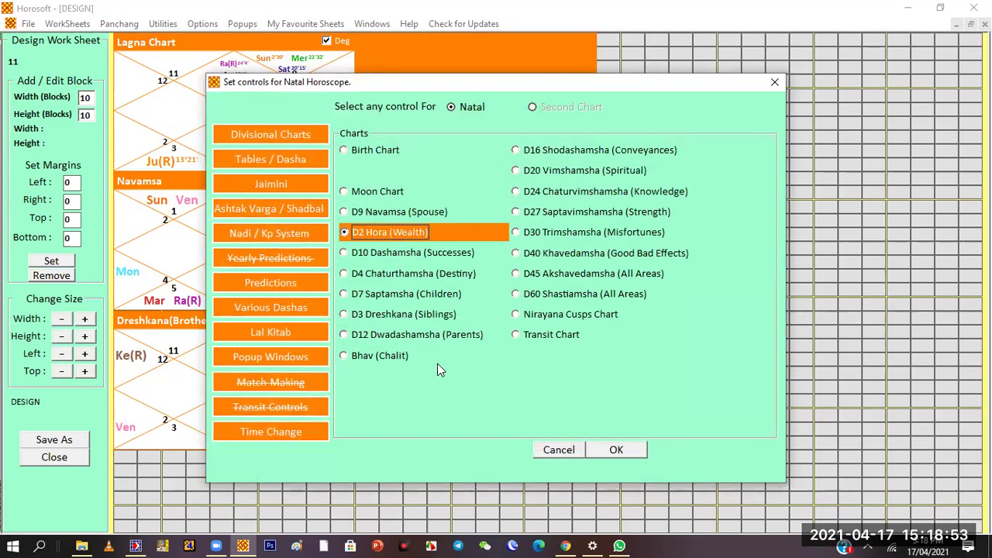
click(614, 449)
Assign the D12 Dwadashamsha (Parents) divisional chart to the middle block of the second column.
double_click(455, 233)
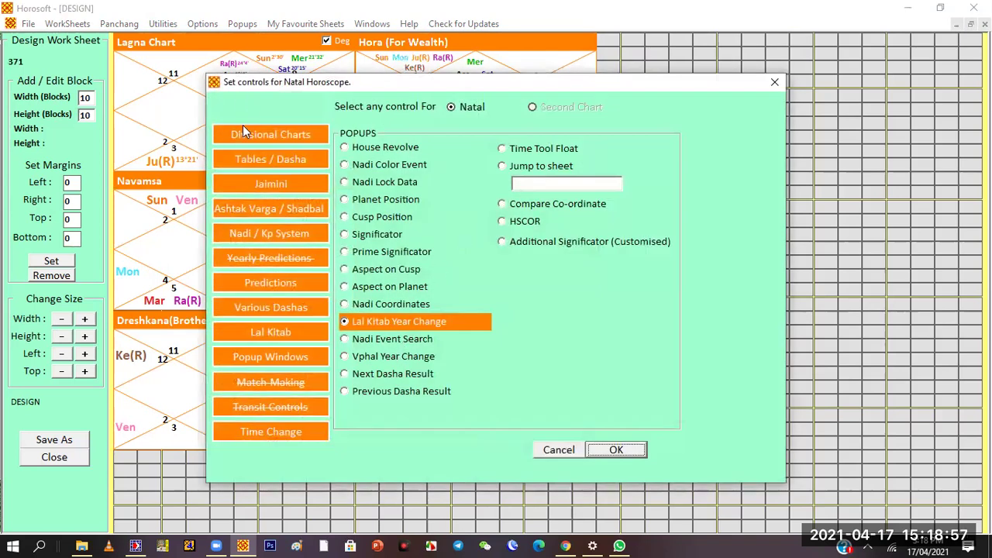
click(246, 134)
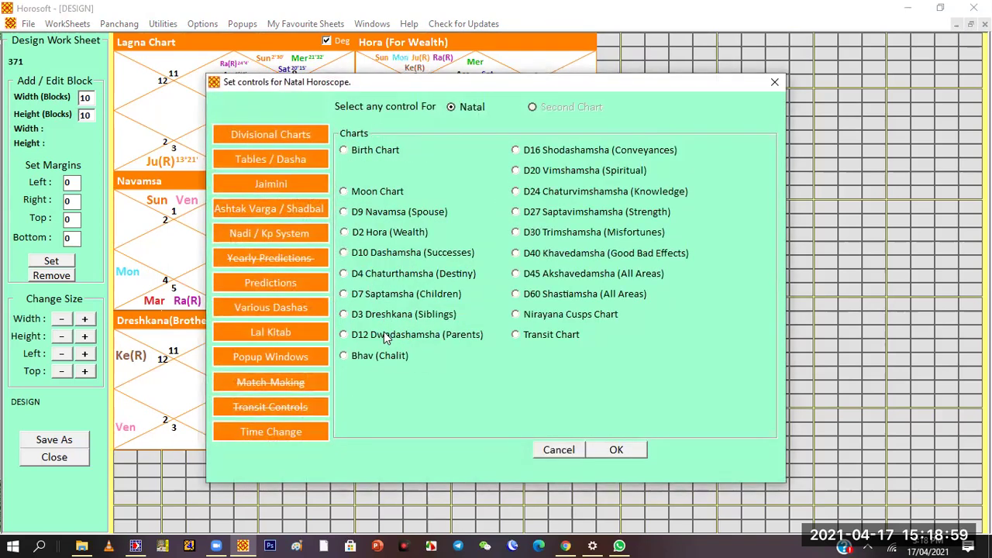
click(383, 334)
click(628, 448)
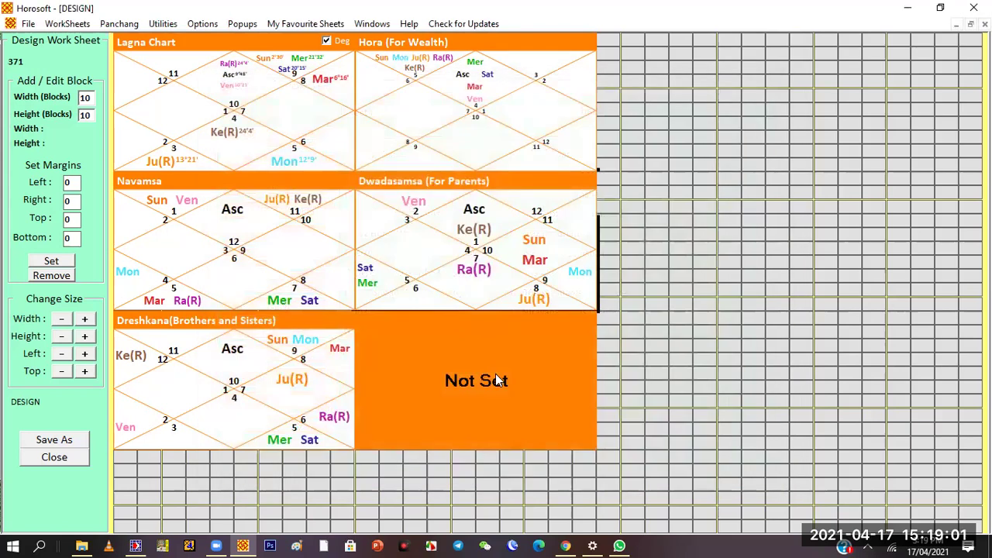
Assign the Vimshottari Dasha at Pratyantar Dasha level to the bottom block of the second column.
double_click(490, 368)
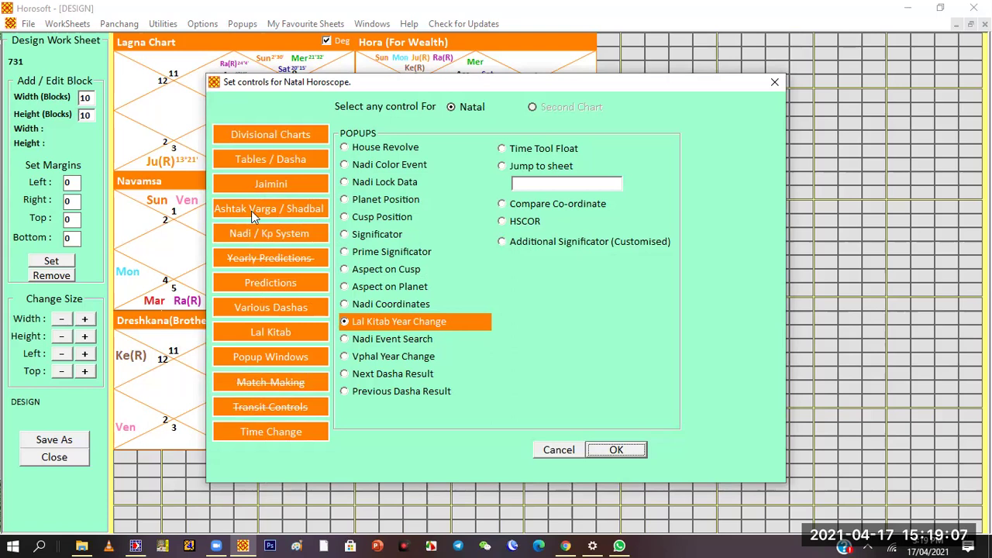
click(267, 308)
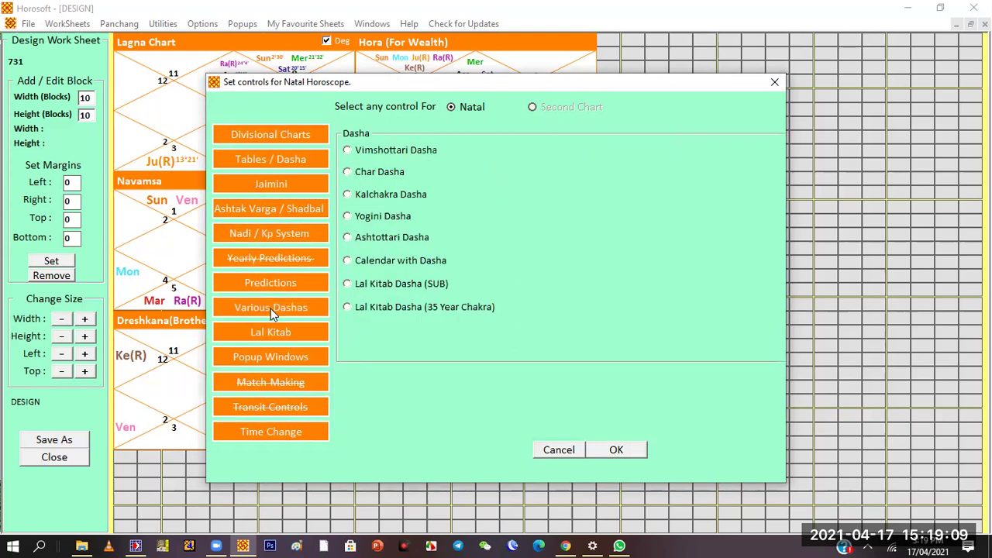
click(394, 148)
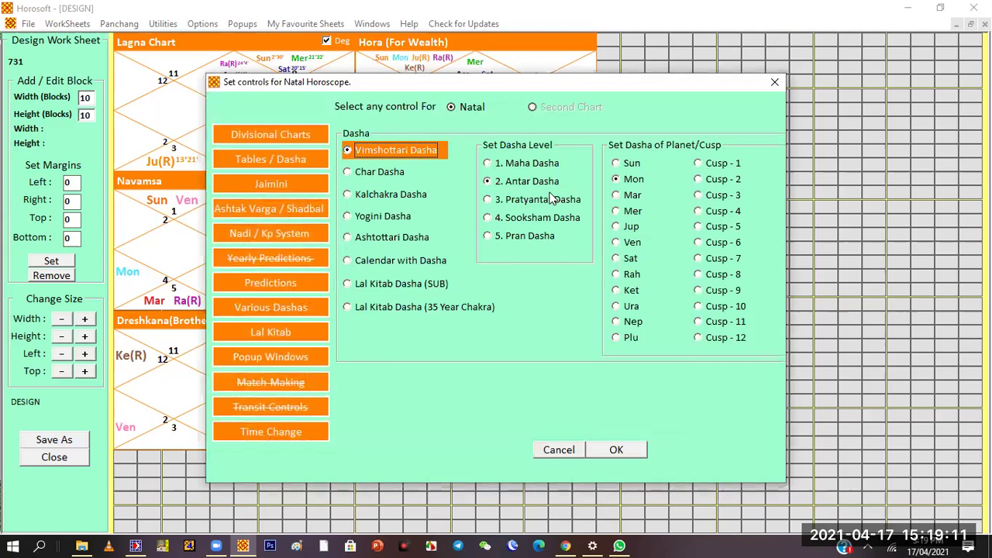
click(548, 203)
click(616, 451)
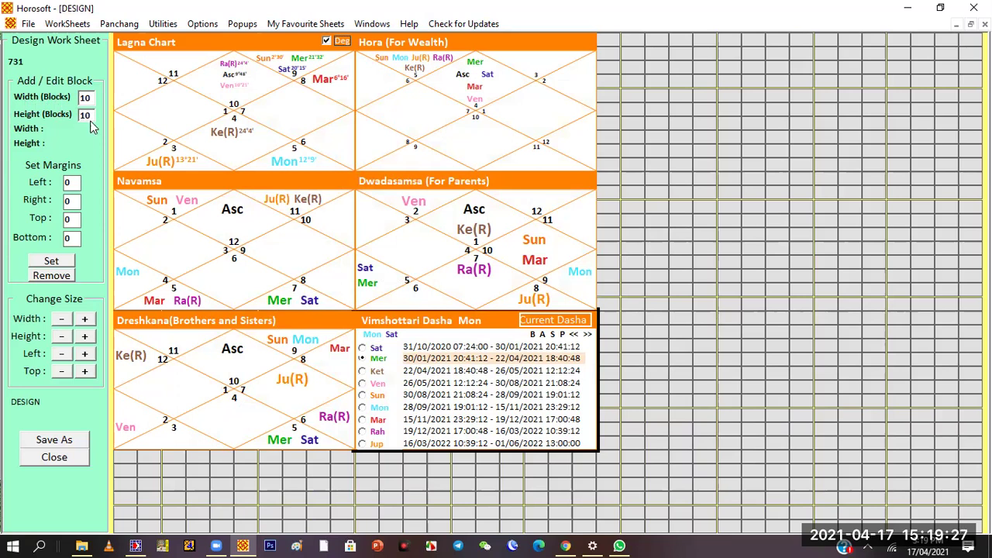
Add two stacked blocks, each 16 blocks wide and 18 high, in the free area beside the second column, starting at the top row.
click(610, 44)
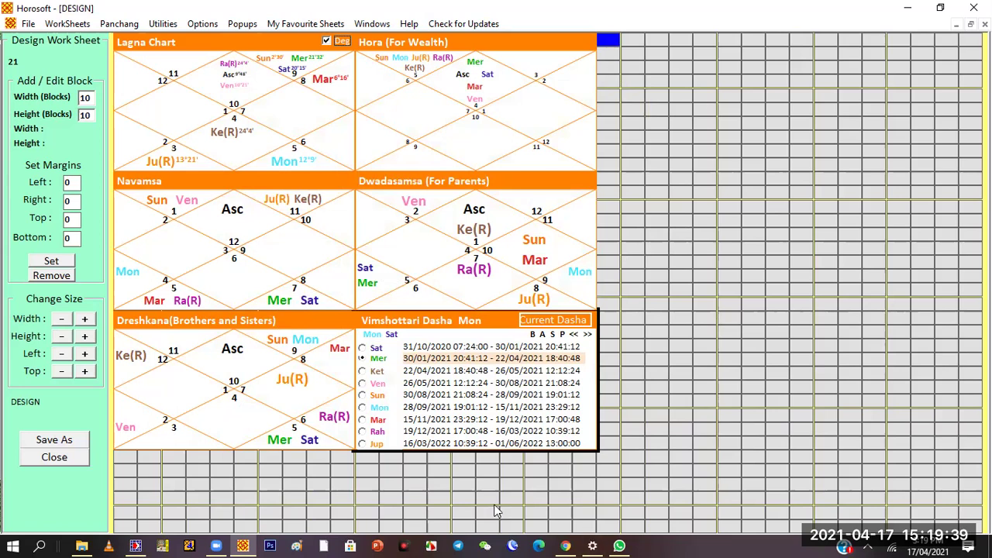
click(89, 98)
key(BackSpace)
text(6)
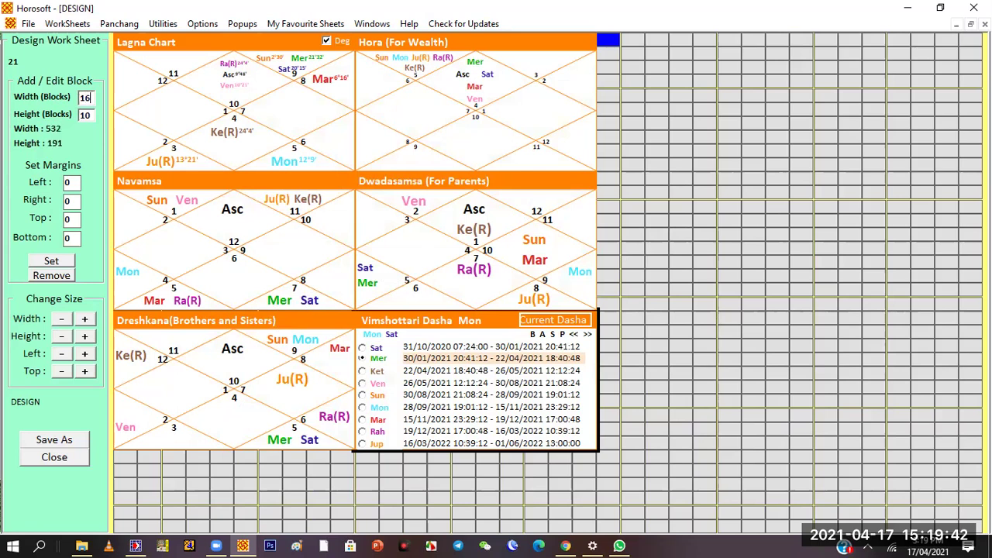
click(91, 115)
key(BackSpace)
text(8)
click(53, 262)
click(609, 291)
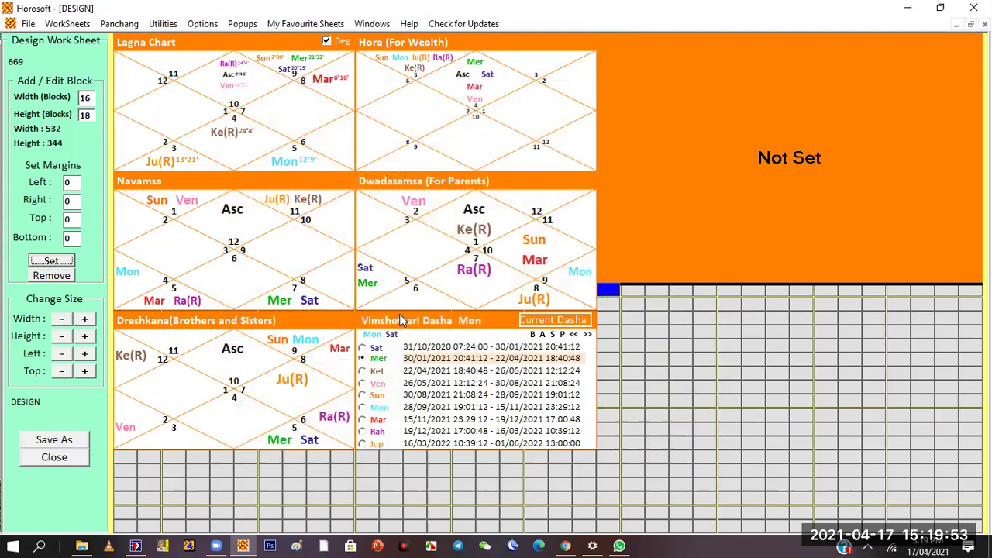
click(51, 261)
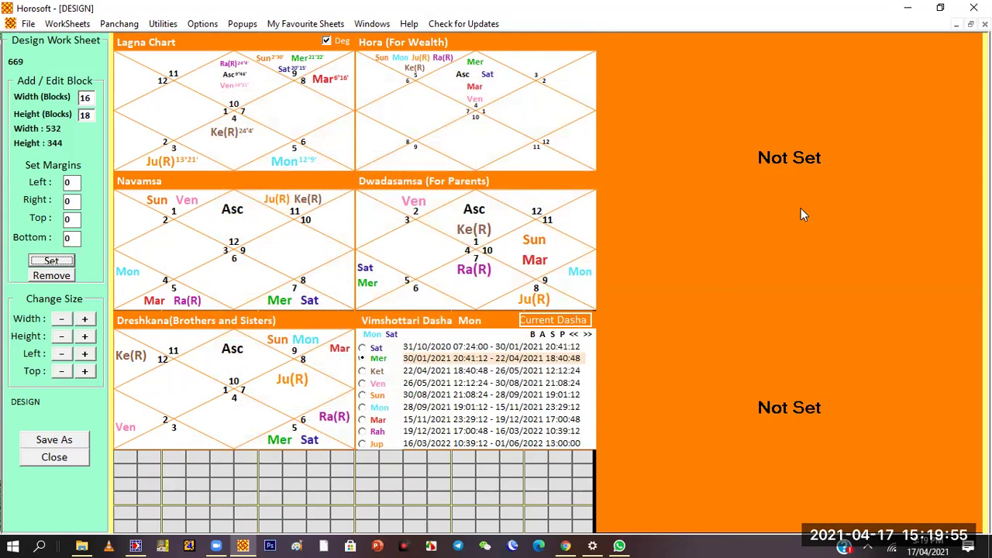
Assign the KP System Planet's Position table to the upper block of the third column.
click(784, 151)
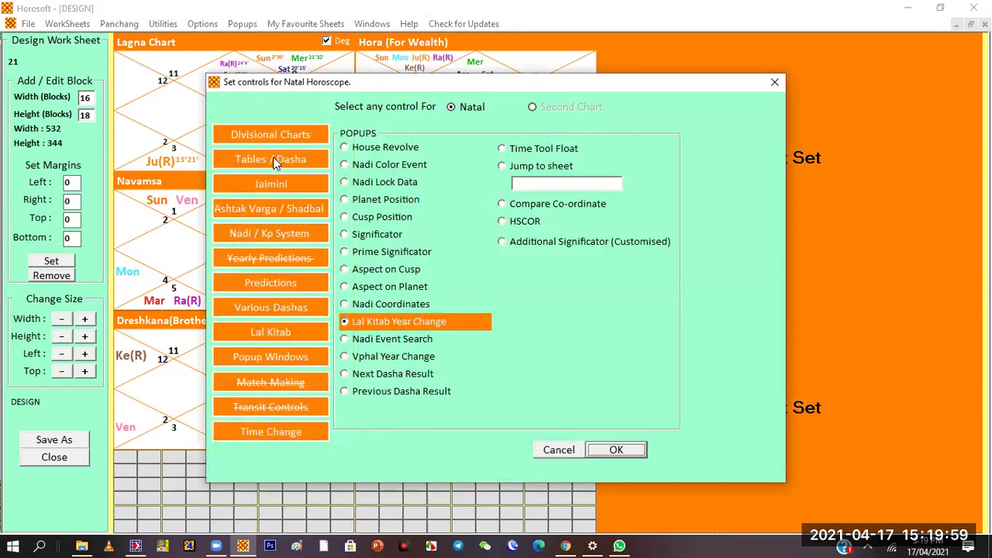
click(269, 231)
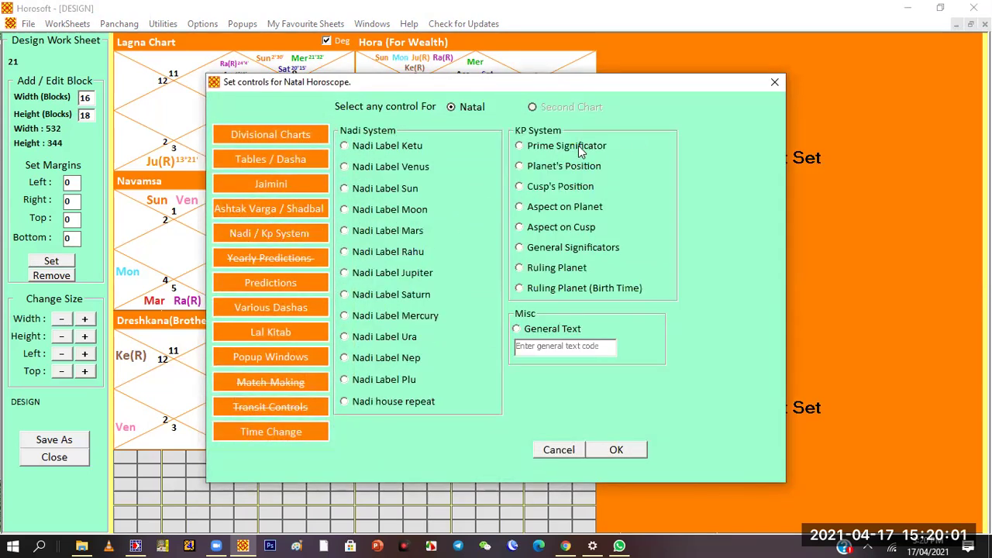
click(580, 167)
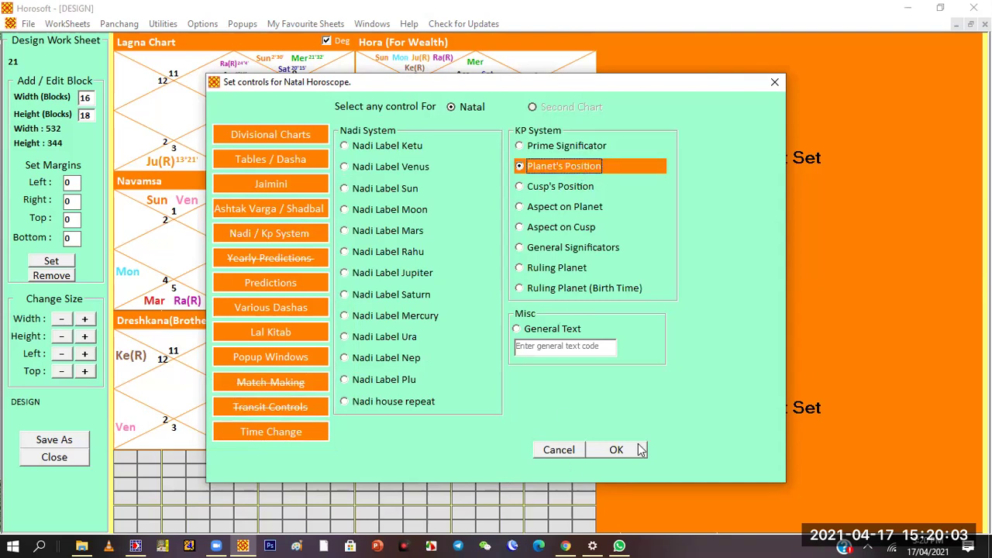
click(616, 449)
Assign the KP System Cusp's Position table to the lower block of the third column.
click(787, 437)
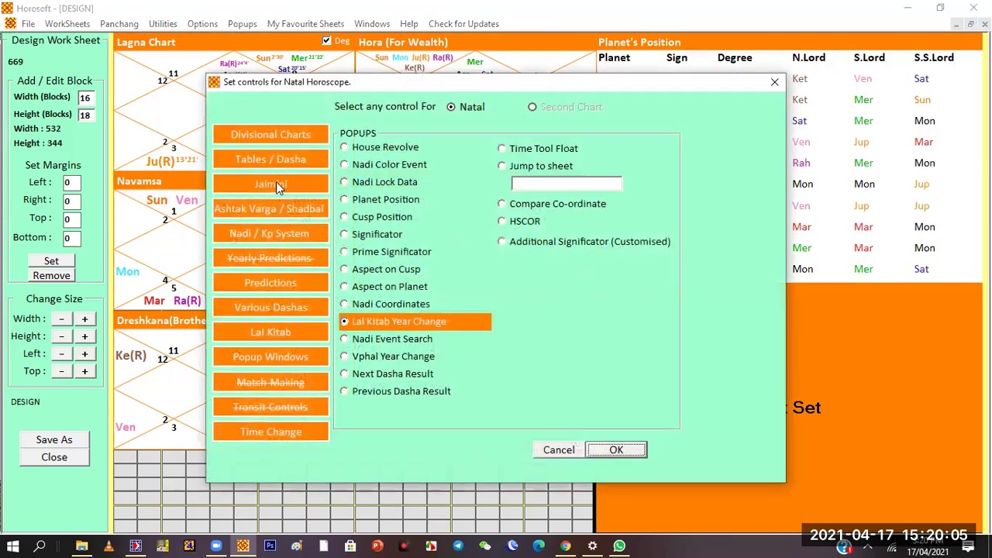
click(273, 232)
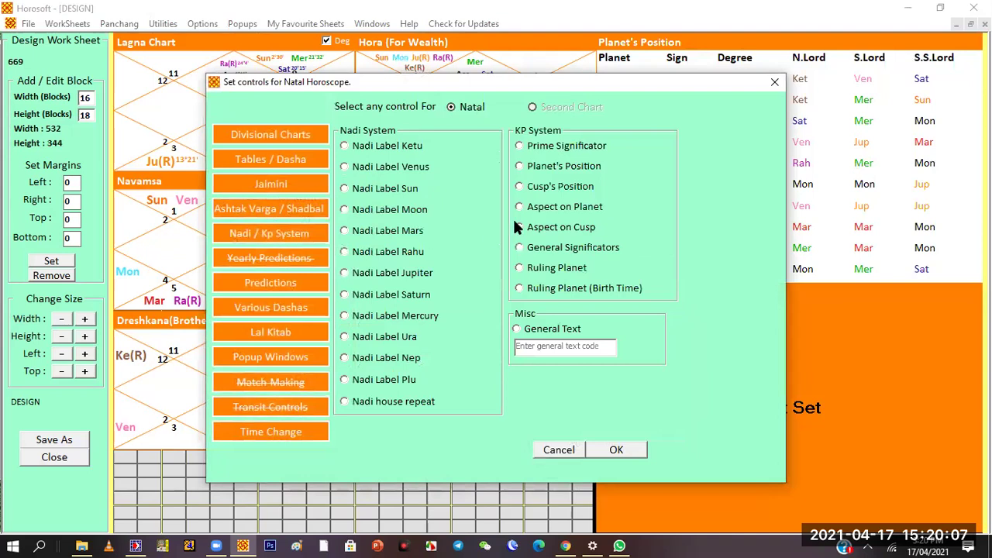
click(558, 186)
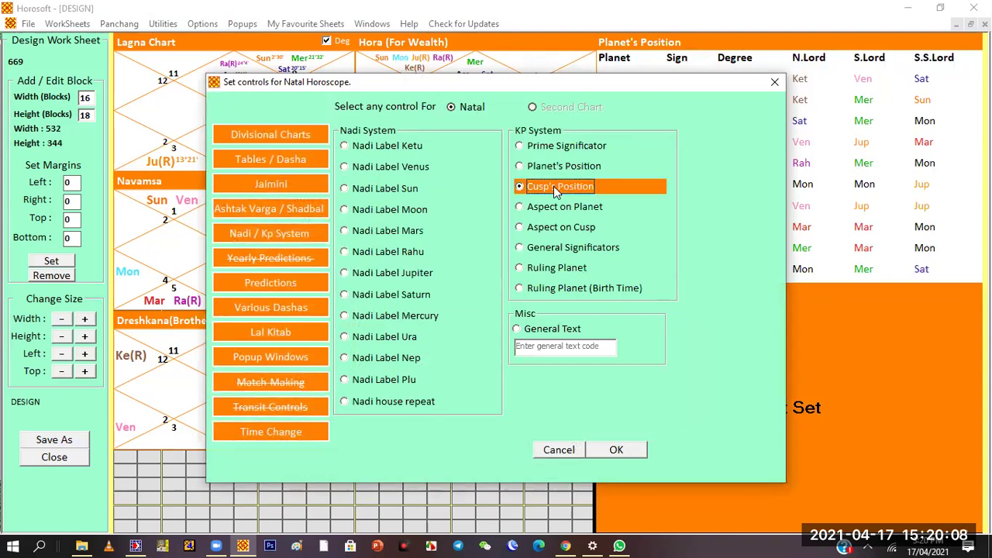
click(618, 450)
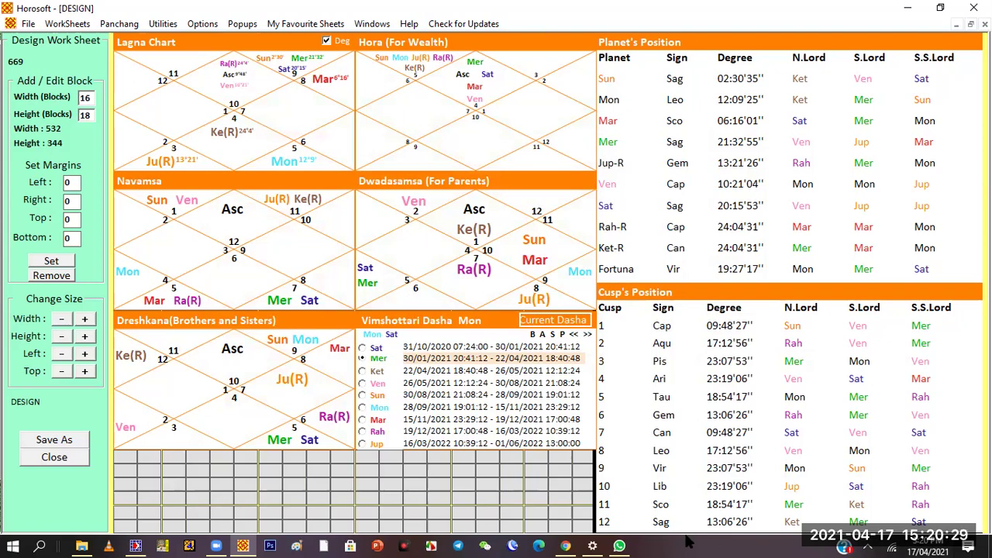
Save the new worksheet under the name Sample in the Others category.
click(54, 439)
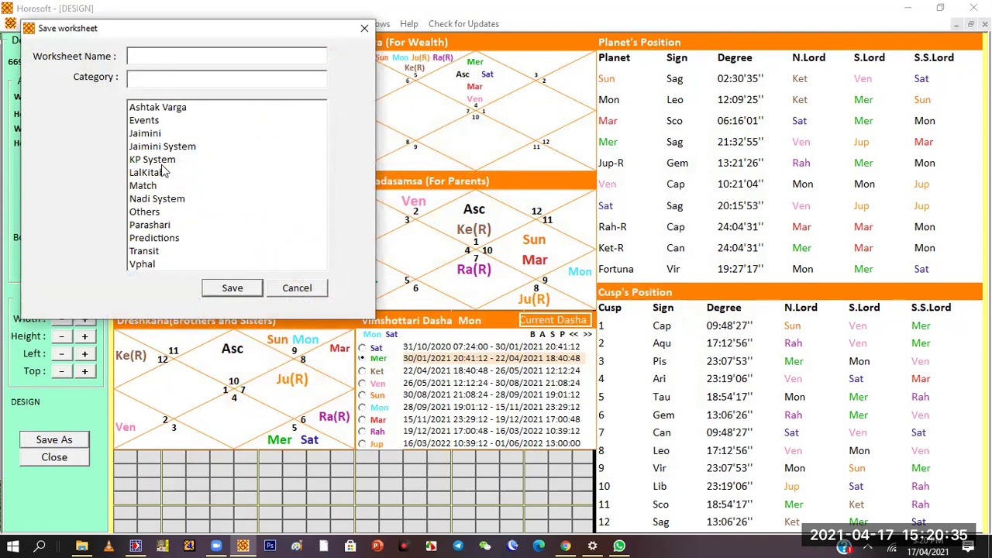
click(158, 214)
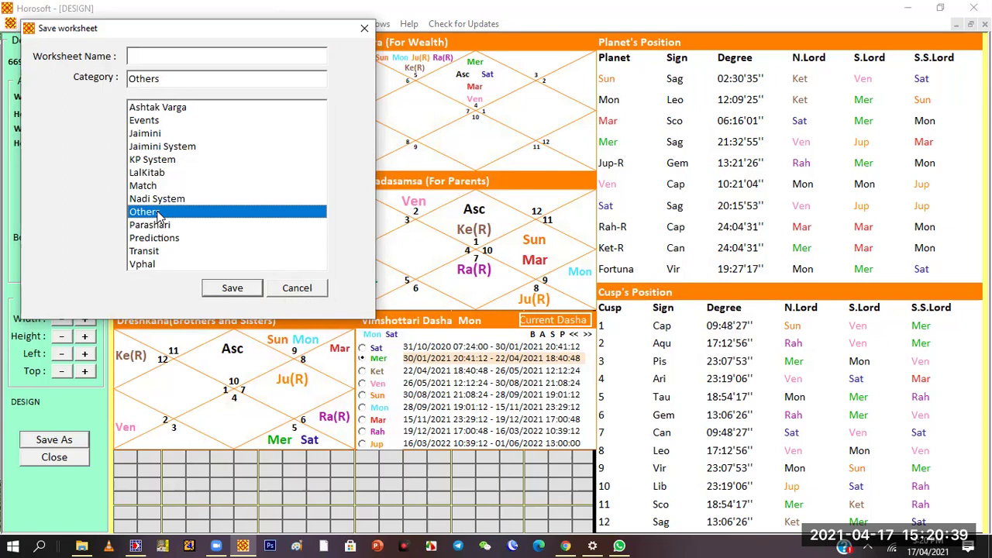
click(171, 57)
text(Sample)
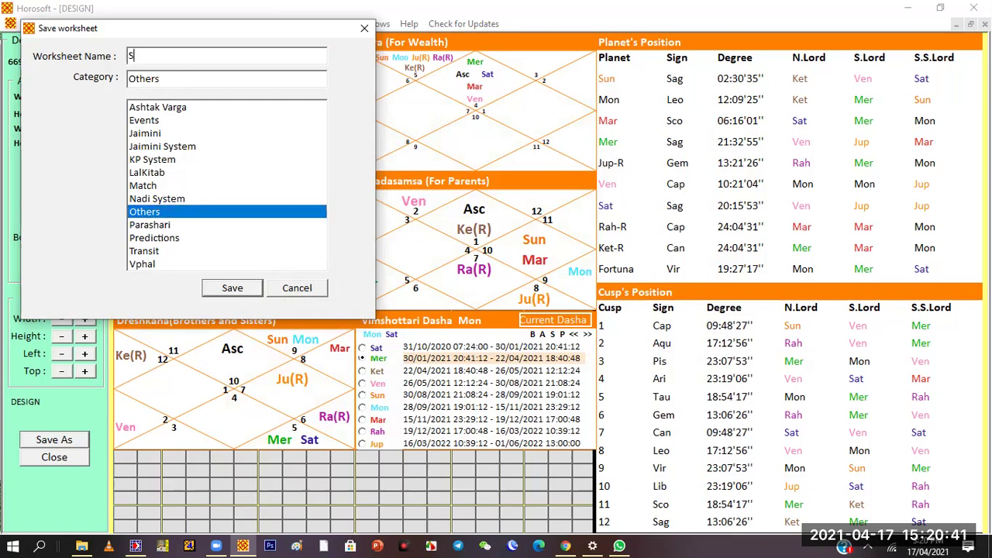
click(250, 288)
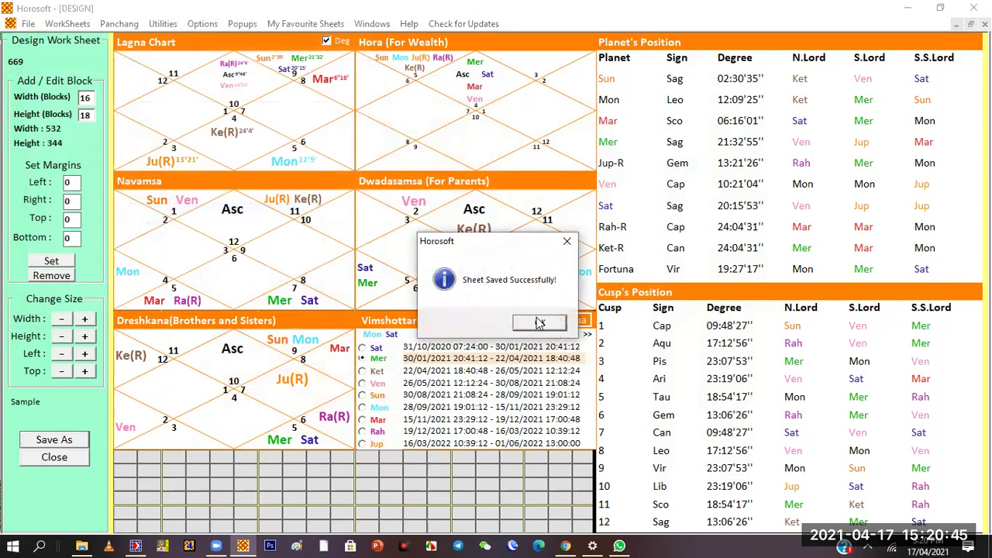
click(538, 322)
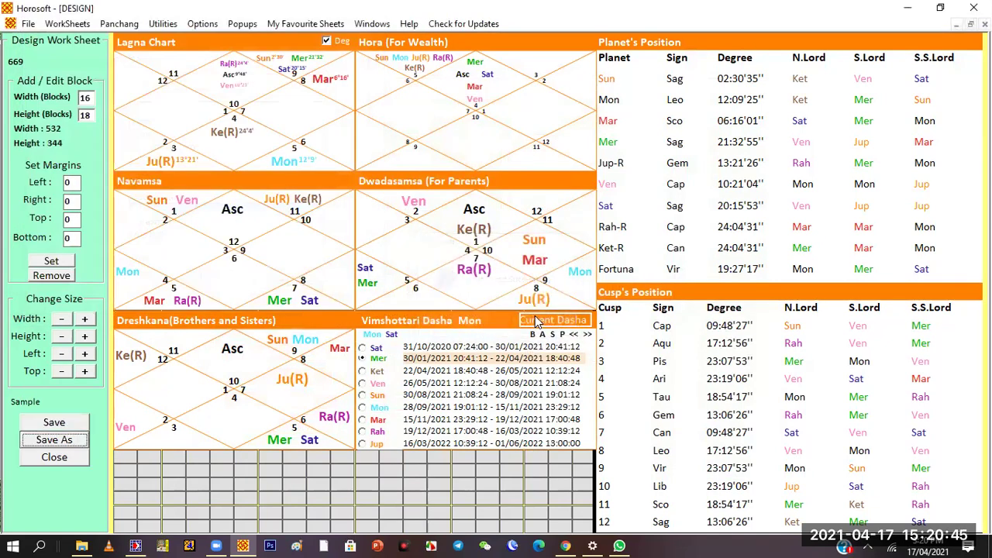
Close the worksheet design without saving the sheet again or saving the current horoscope.
click(38, 459)
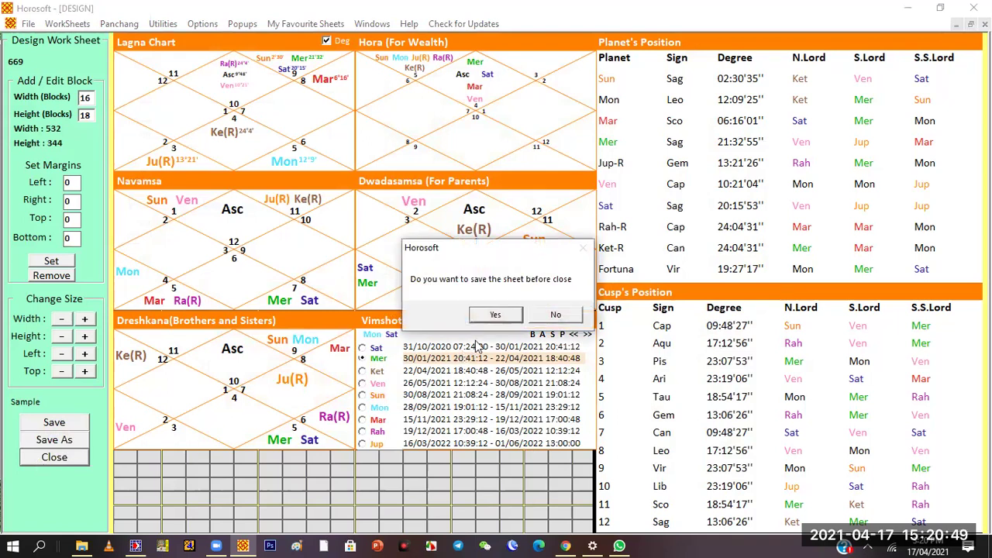
click(532, 319)
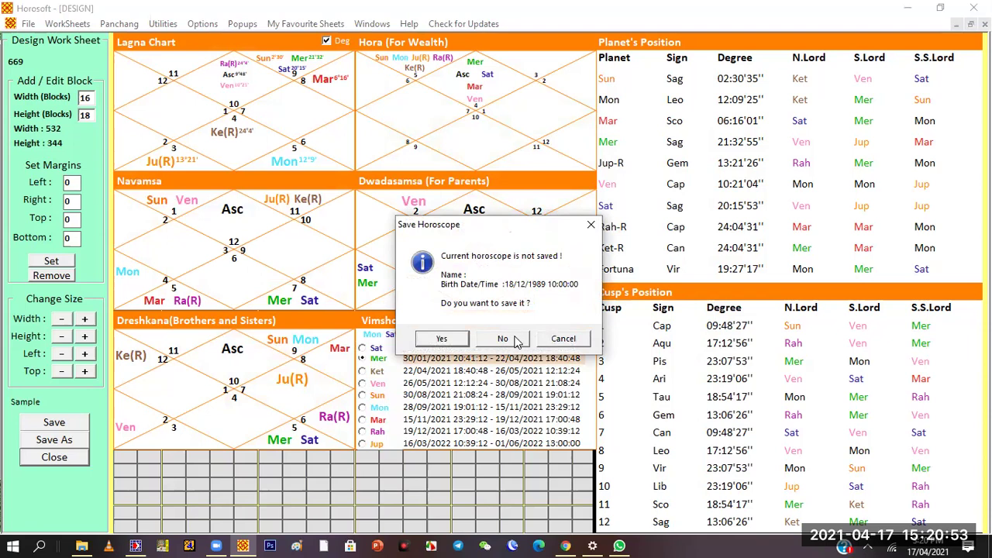
click(515, 339)
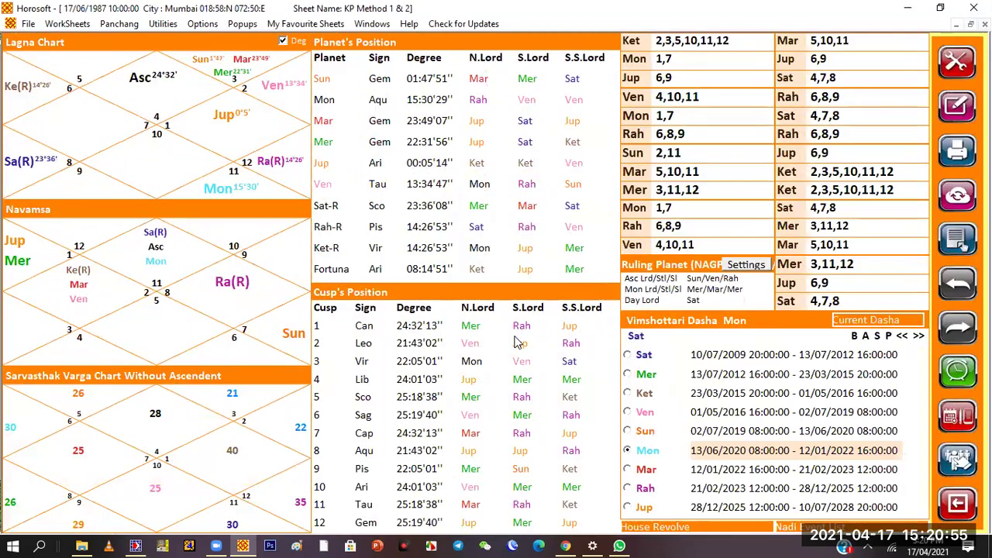
Check the favourite sheets list, and add the Sample worksheet from the Others category to the favourites.
click(304, 24)
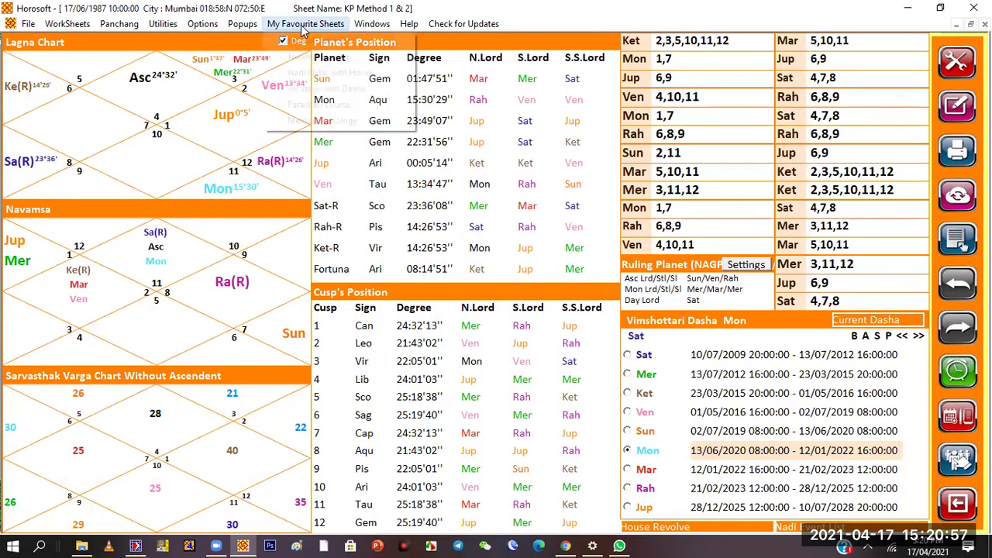
key(Right)
mouse_move(309, 24)
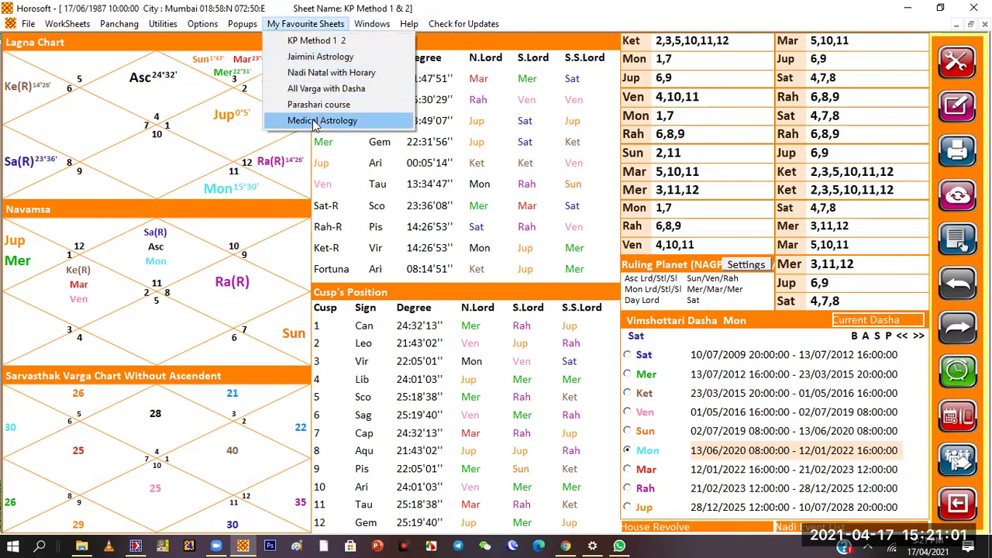
click(68, 24)
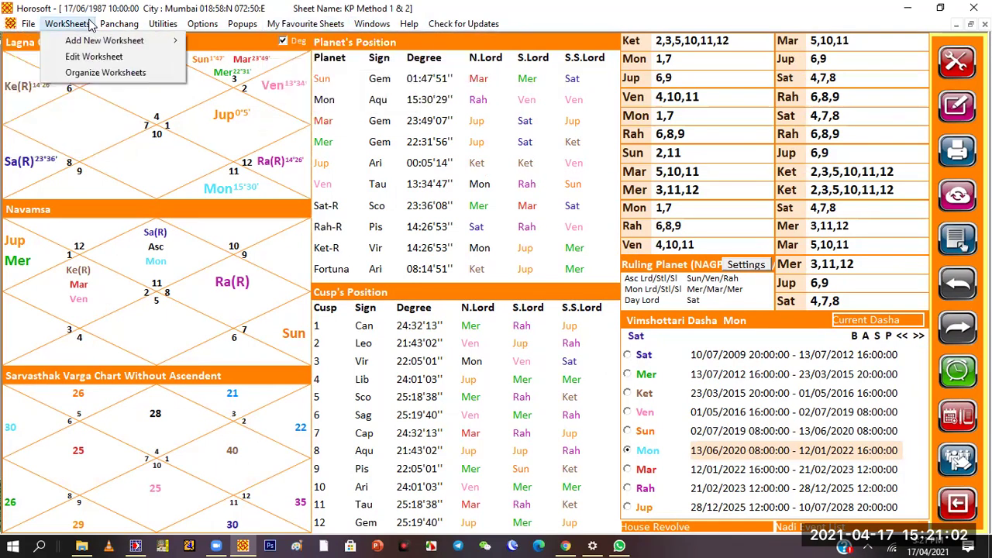
click(86, 73)
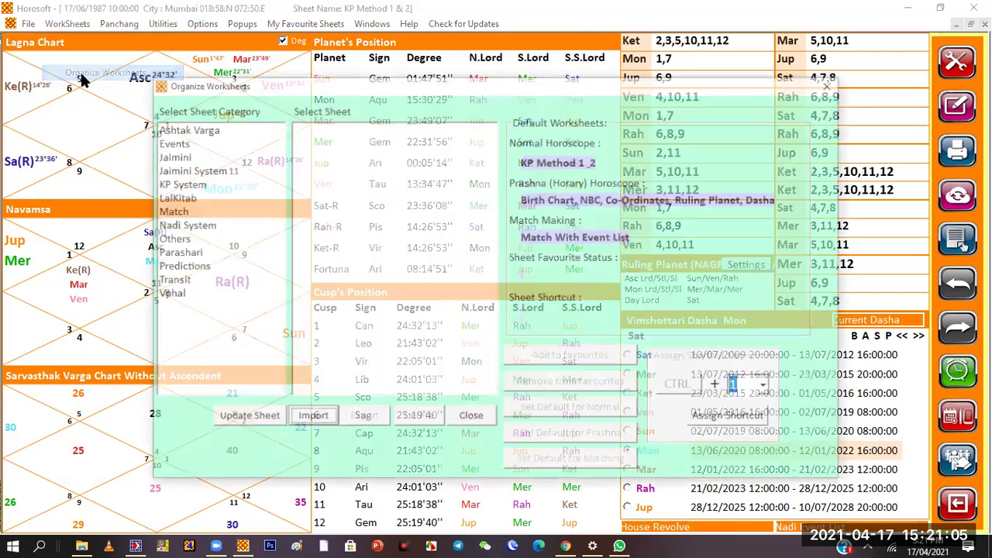
click(166, 242)
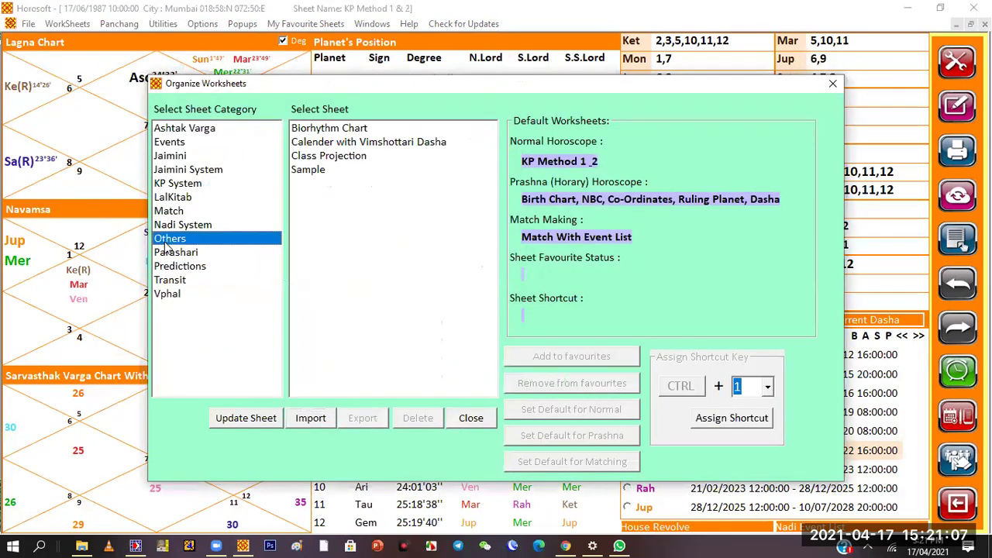
click(318, 174)
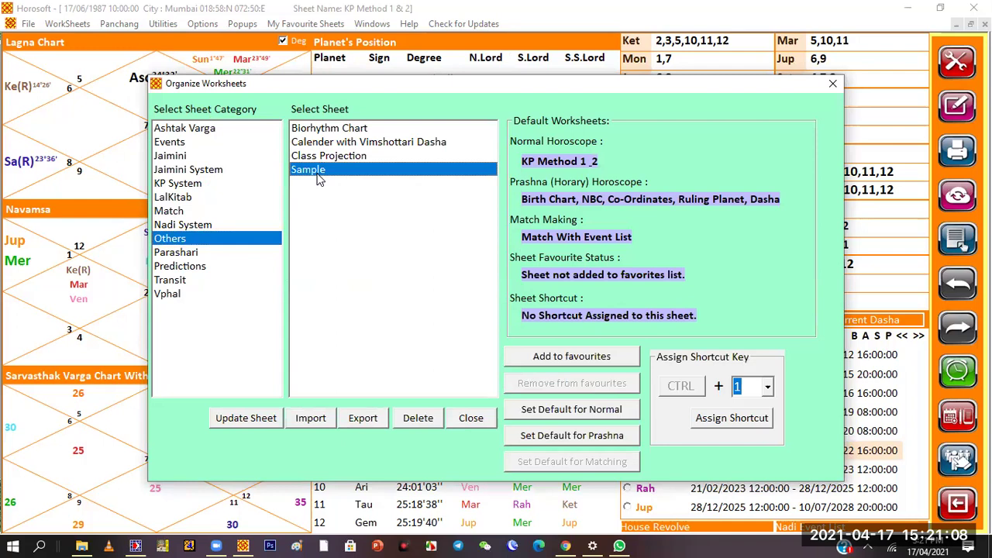
click(576, 359)
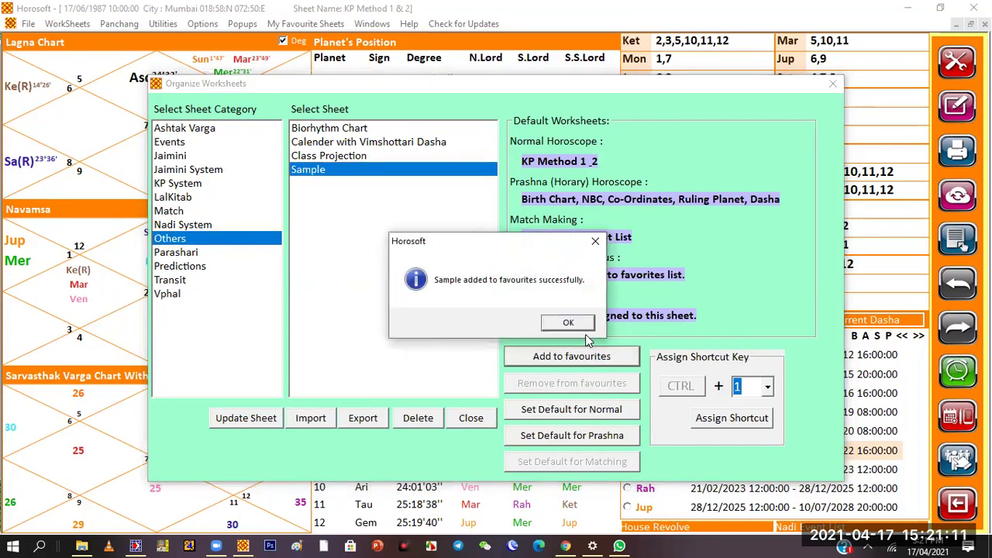
click(568, 323)
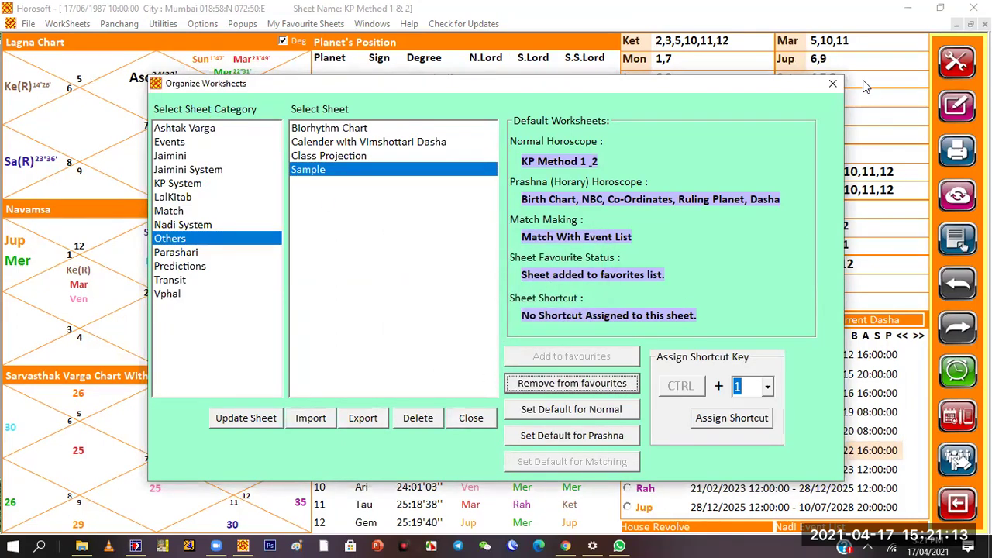
click(833, 84)
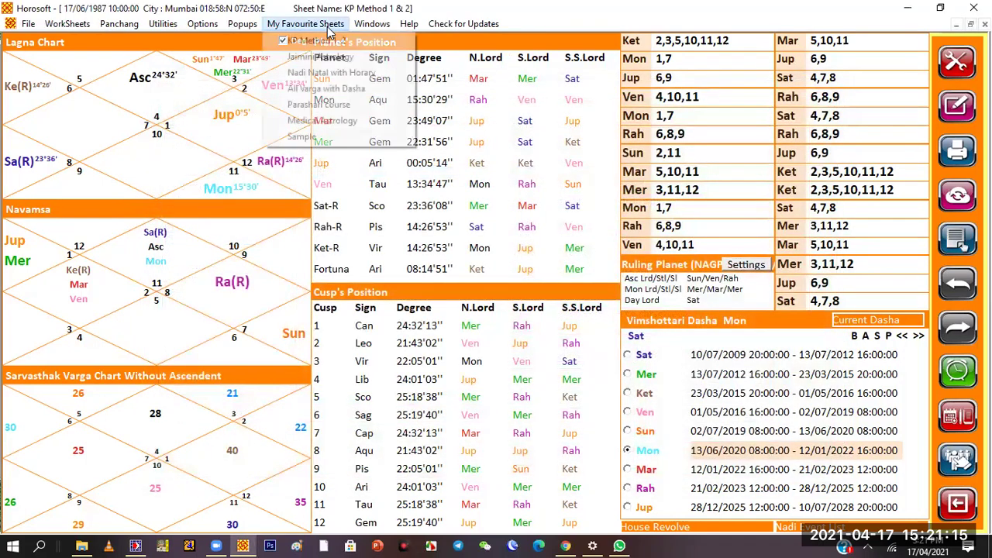
Display the current horoscope in the Sample worksheet from the favourite sheets.
click(332, 24)
click(310, 137)
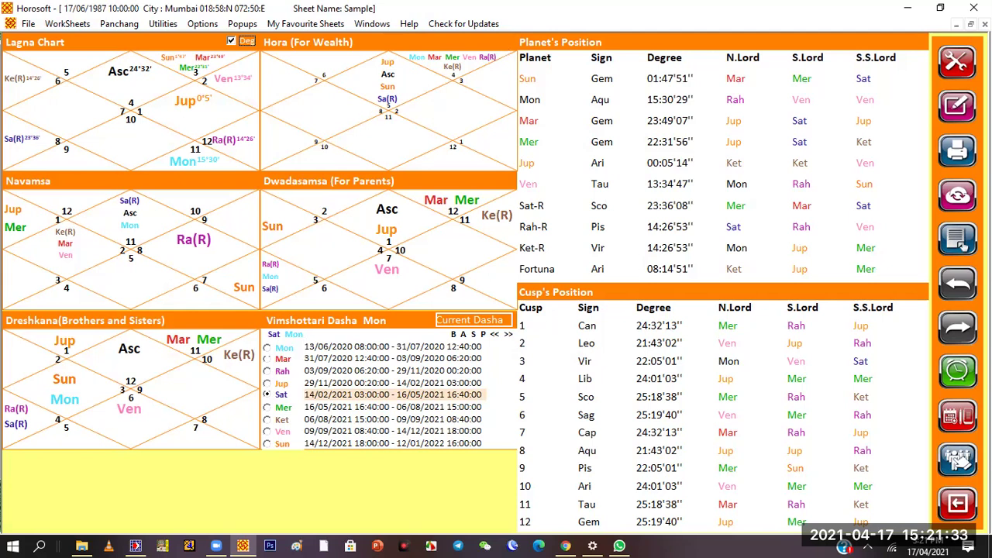
Close the open horoscope and create a new one with the prefilled date and time for Nagpur.
click(962, 461)
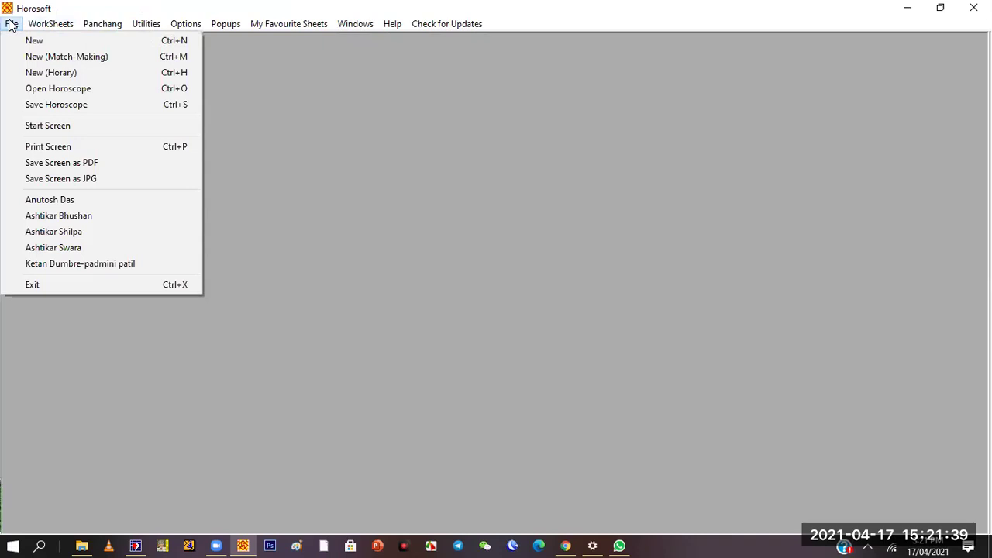
click(33, 43)
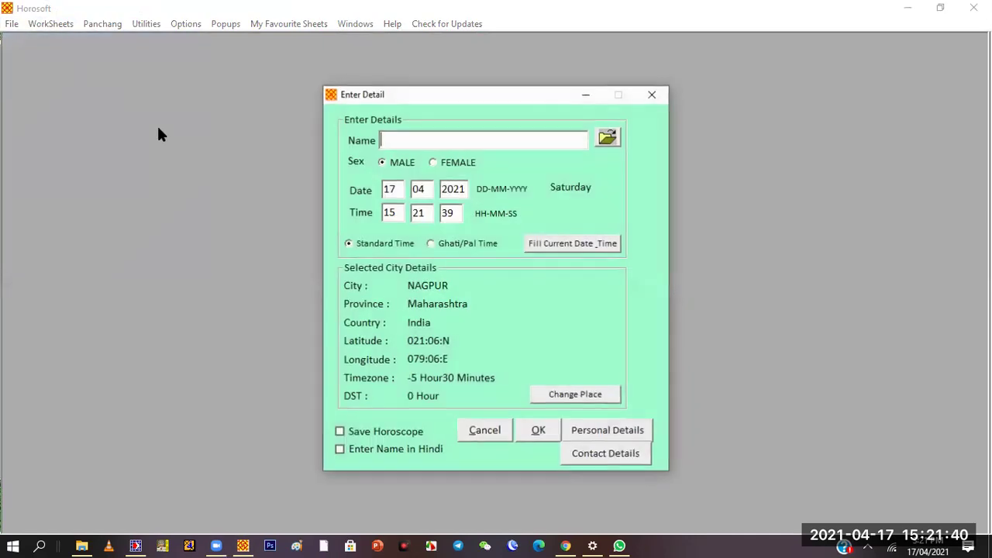
click(527, 435)
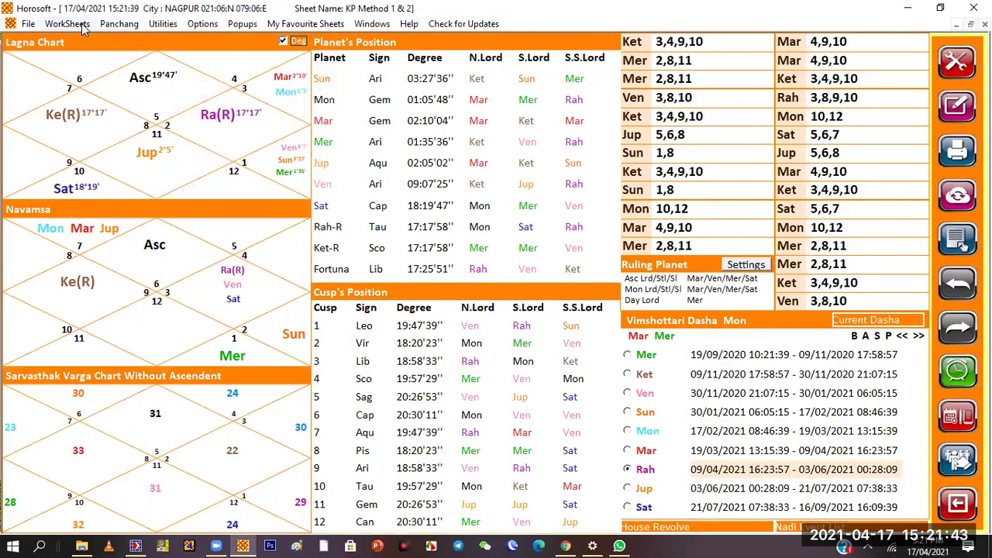
Remove the Sample worksheet in the Others category from the favourites, and check the favourite sheets list.
click(67, 23)
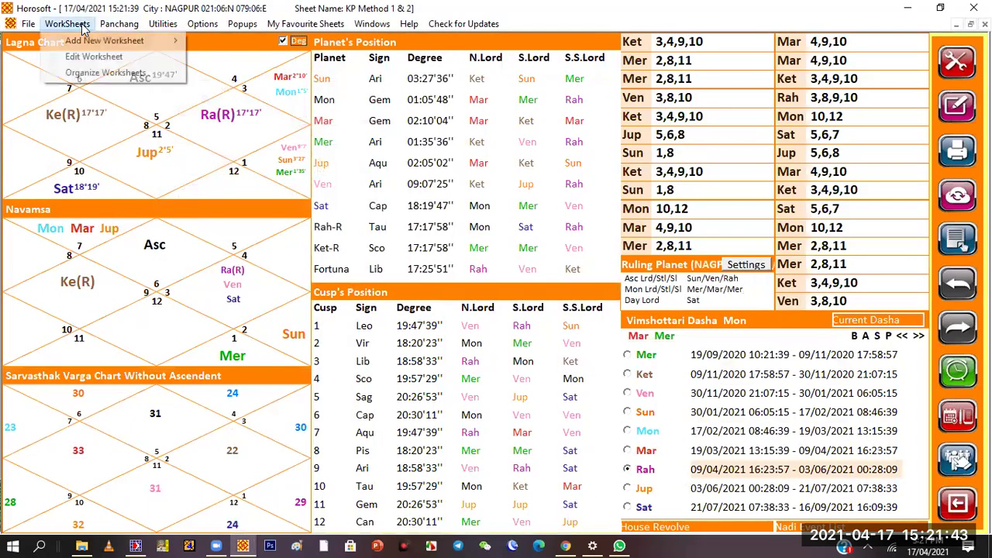
click(90, 75)
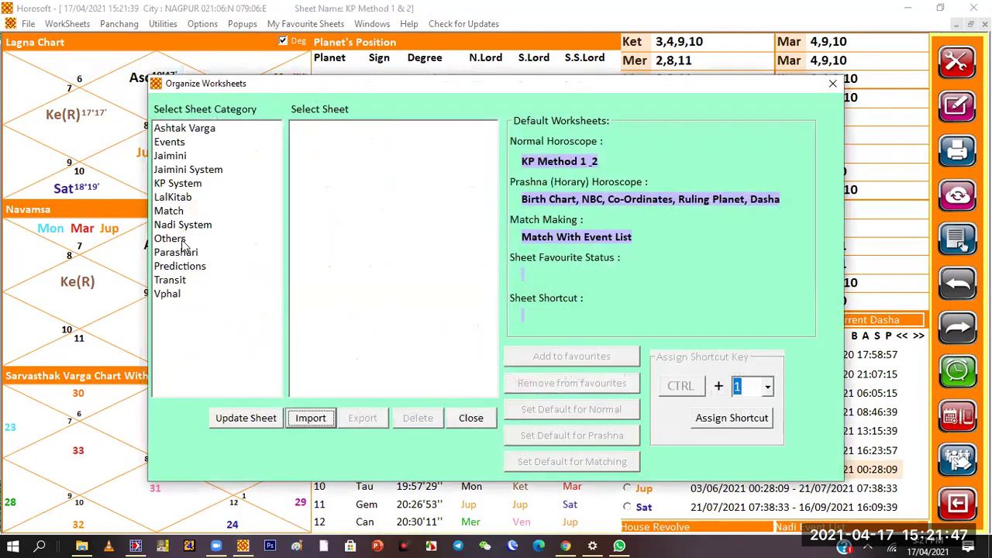
click(183, 239)
click(306, 171)
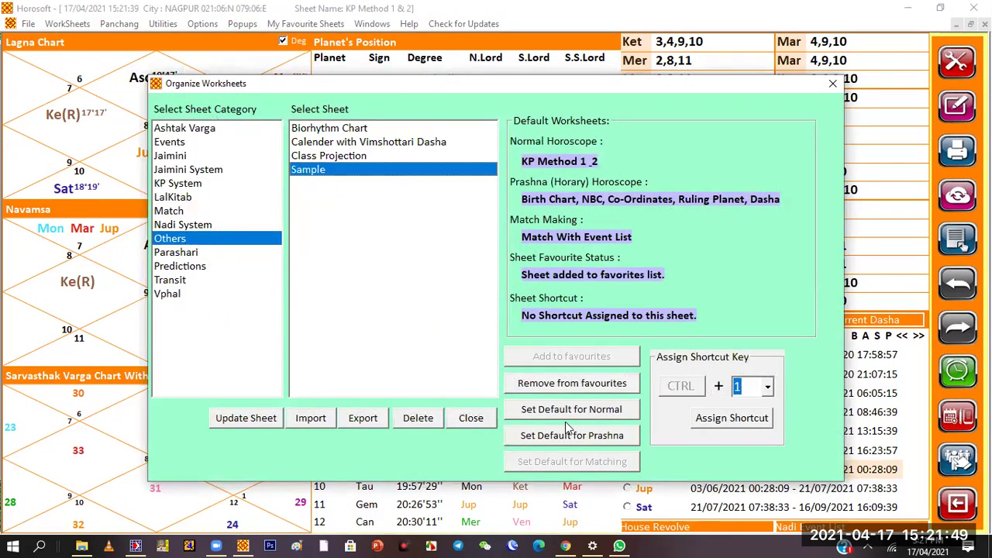
click(605, 385)
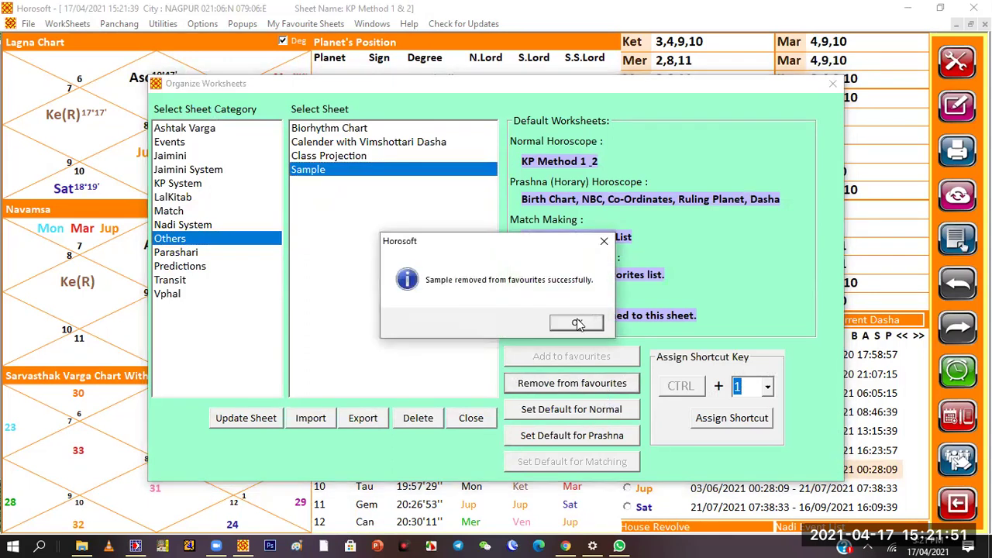
click(577, 318)
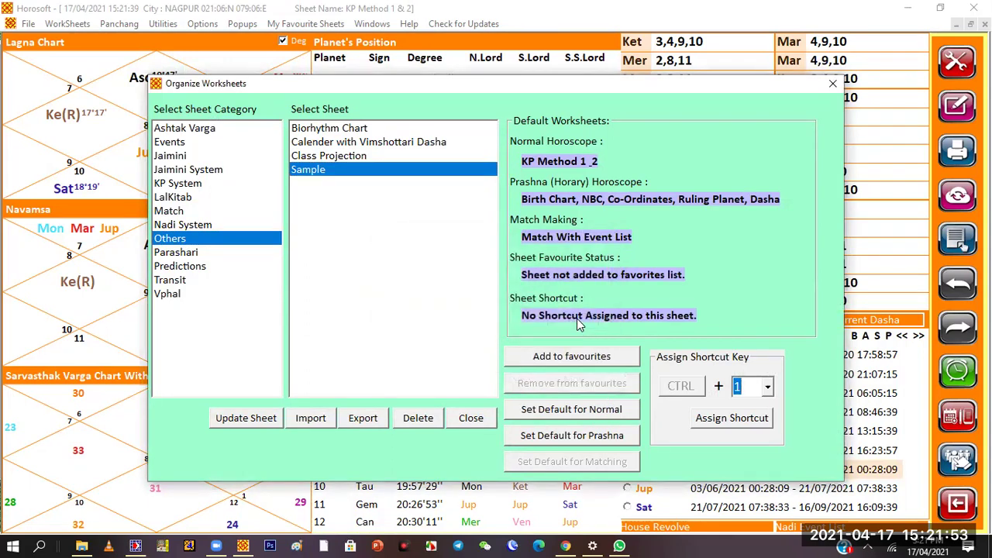
click(833, 85)
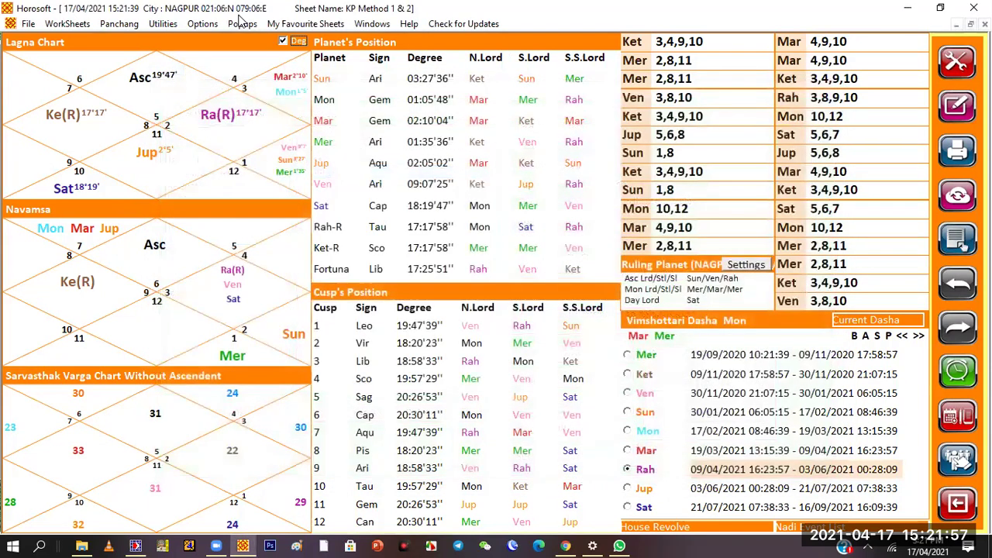
click(305, 23)
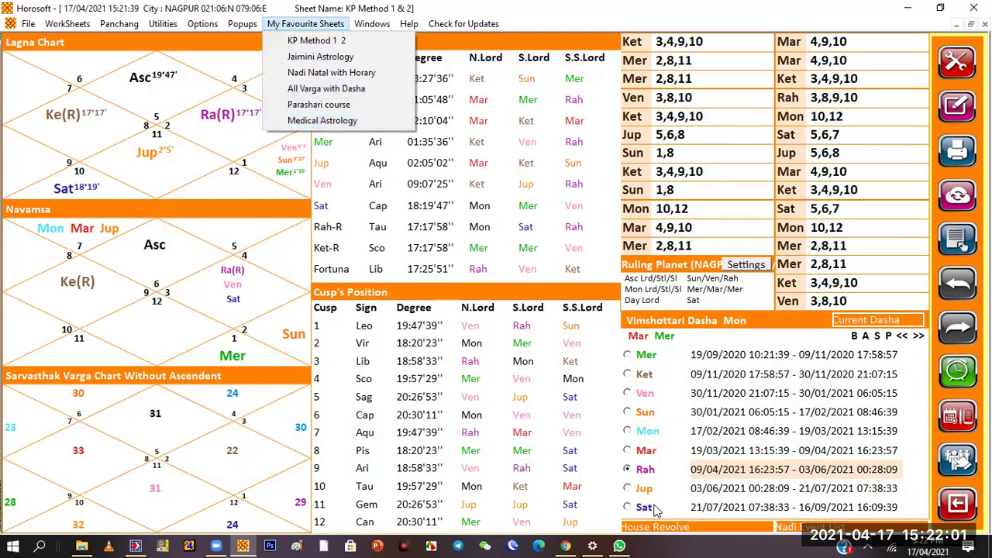
Display the current horoscope in the Medical Astrology favourite sheet and in the Parashari course favourite sheet.
click(329, 121)
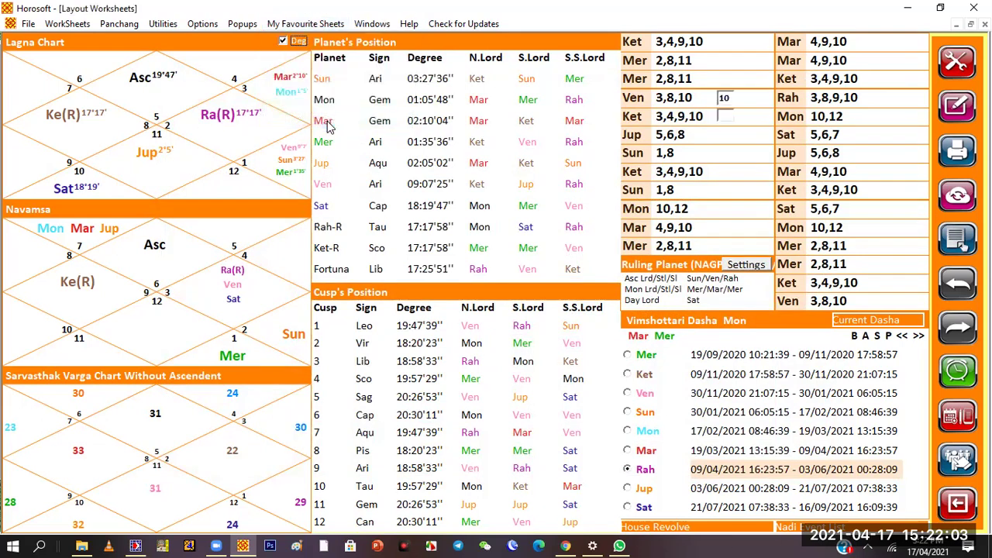
click(296, 25)
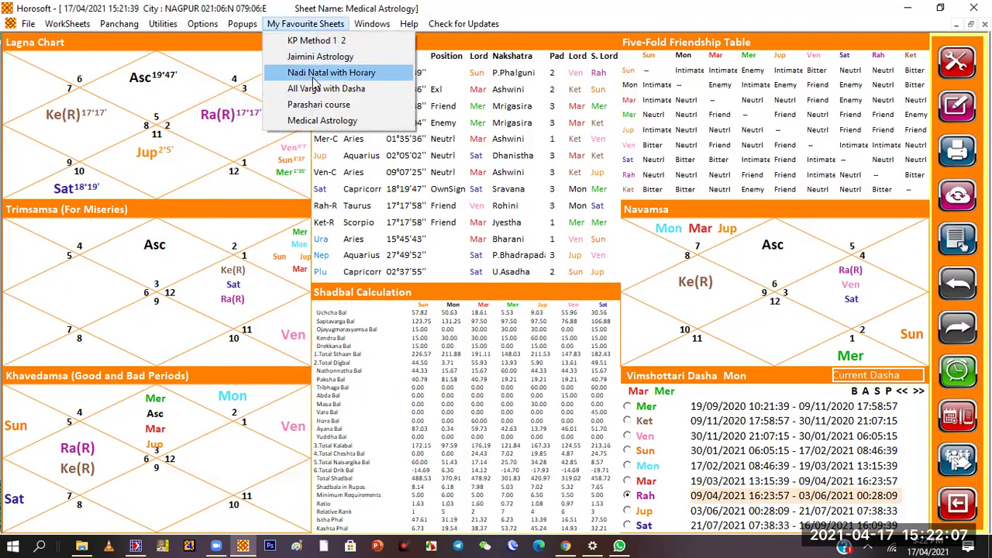
click(325, 103)
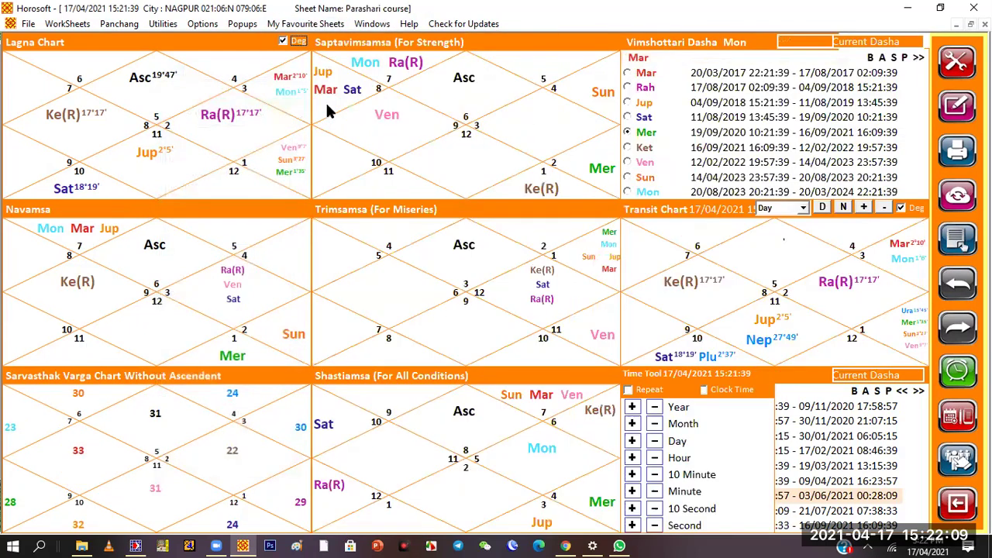
Display the current horoscope in the All Varga with Dasha sheet, and check the favourite sheets list.
click(330, 25)
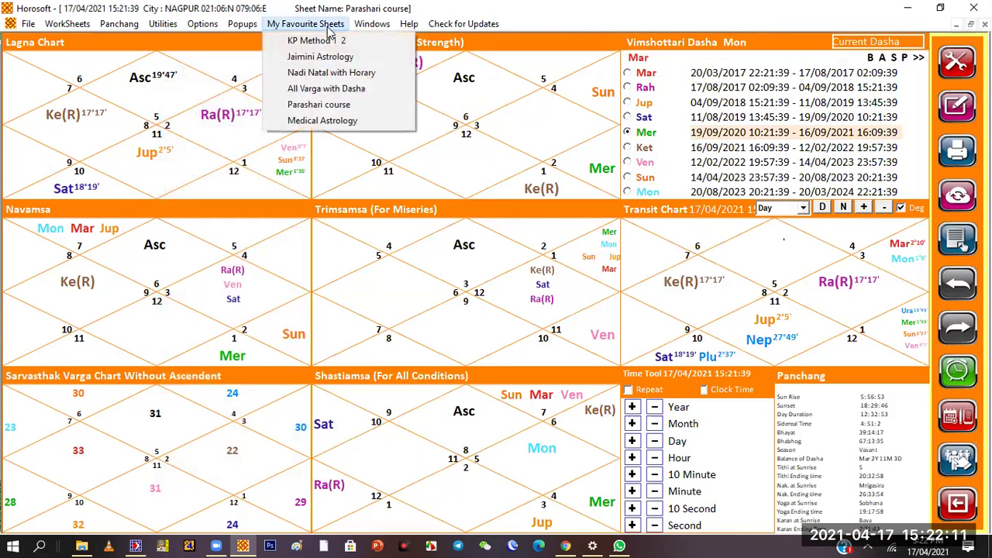
click(333, 90)
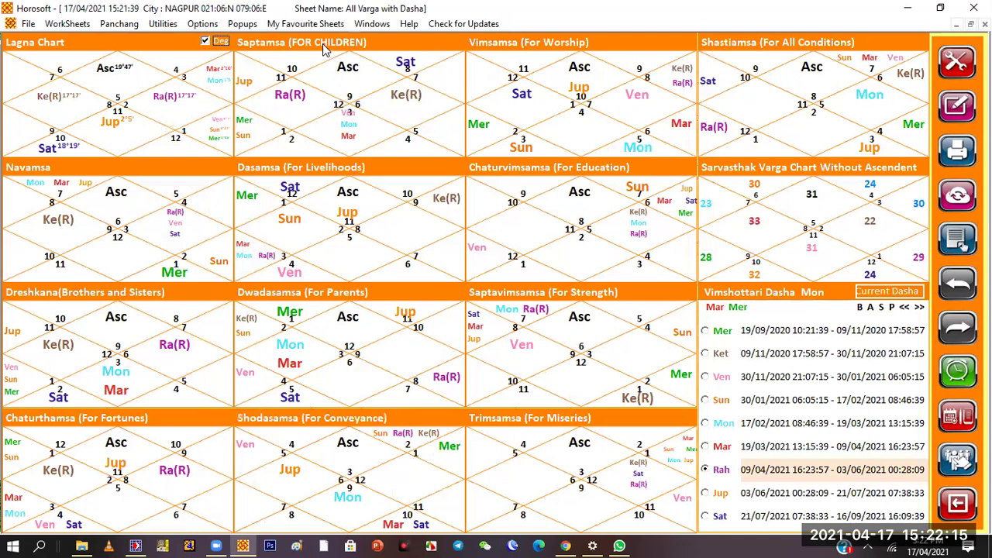
click(306, 23)
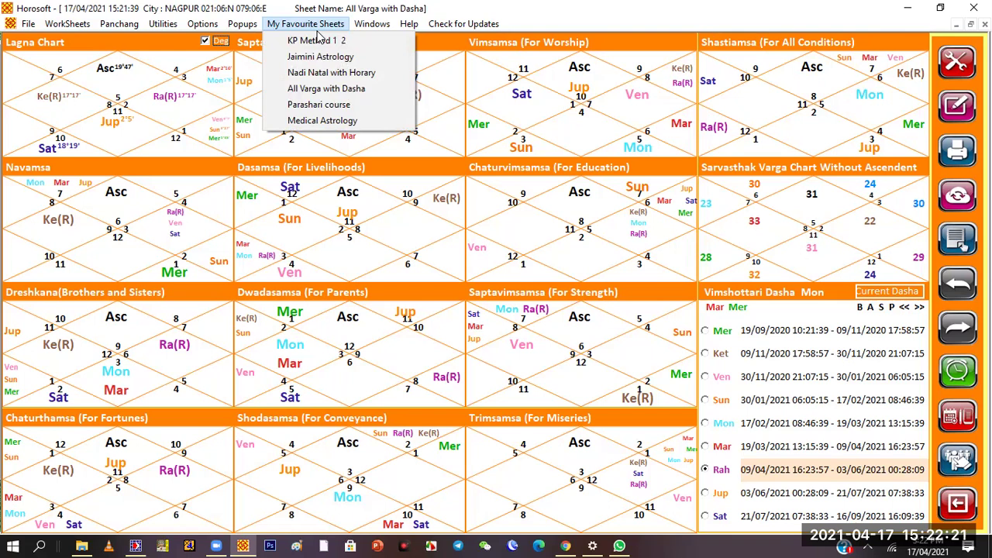
mouse_move(408, 24)
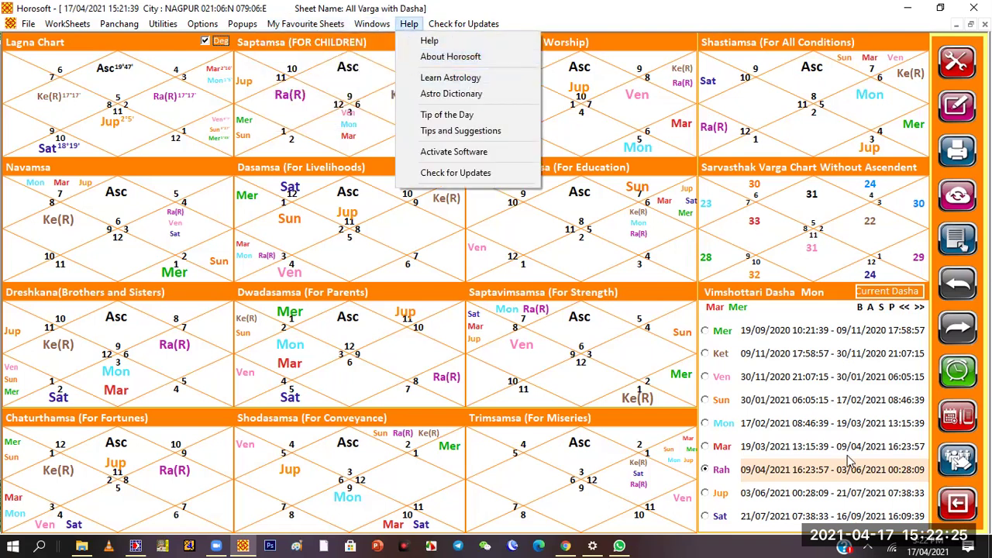
click(656, 541)
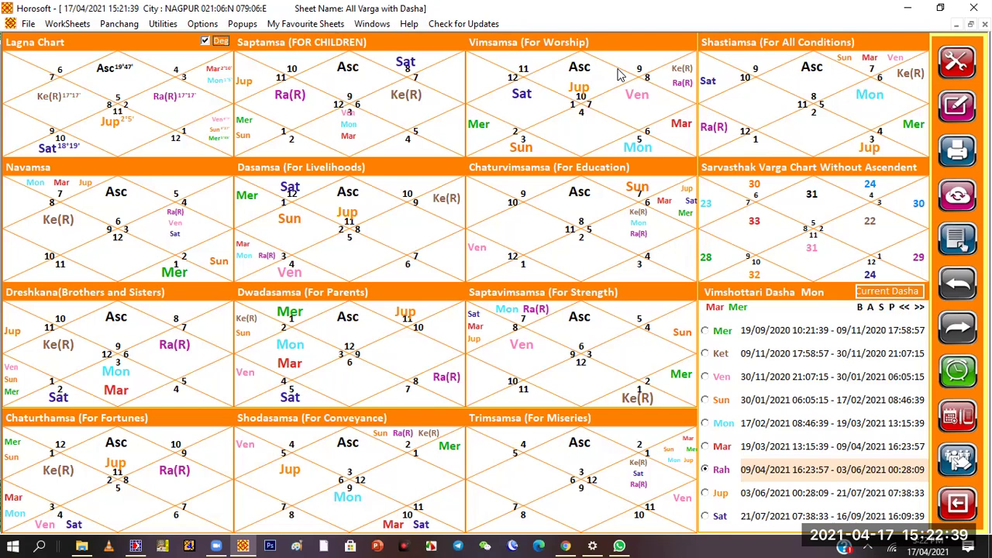
Display the current horoscope in the Nadi Natal with Horary favourite sheet.
click(67, 23)
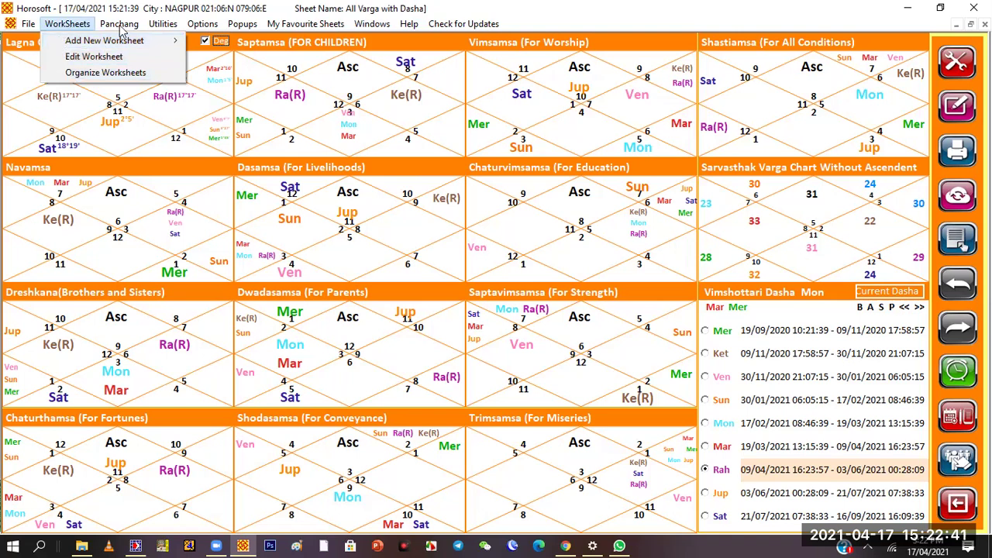
mouse_move(279, 26)
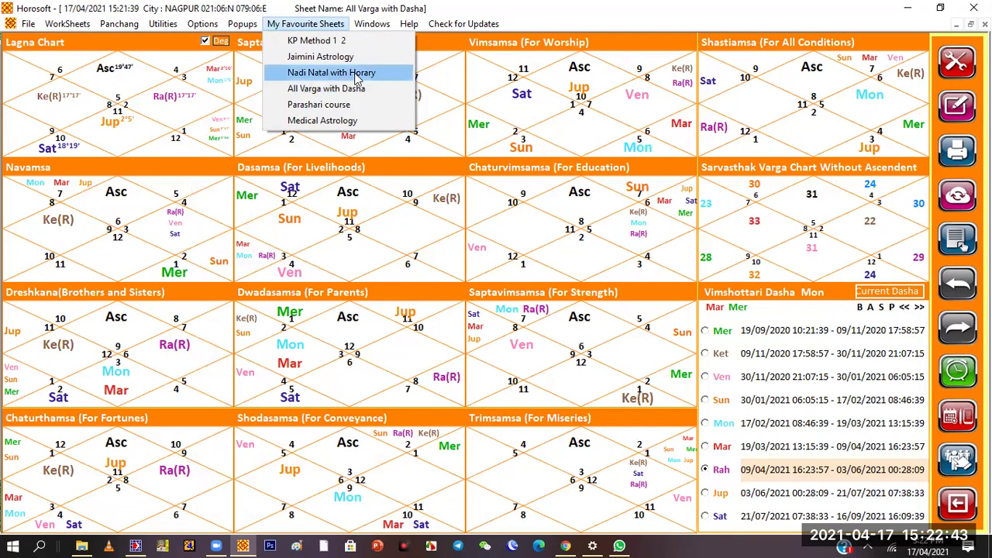
click(332, 73)
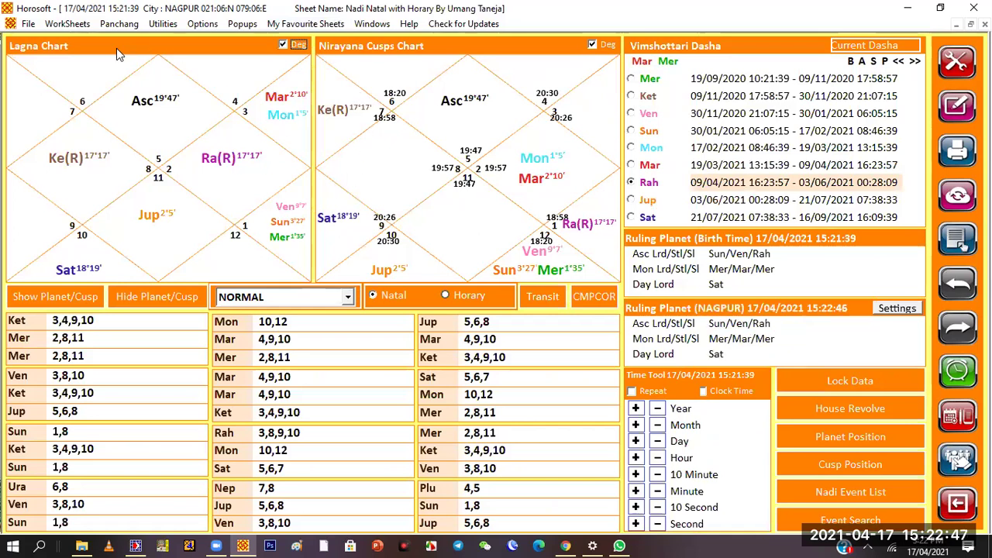
Open the recent match-making horoscope of the couple, and open the first individual horoscope among the recent files.
click(29, 26)
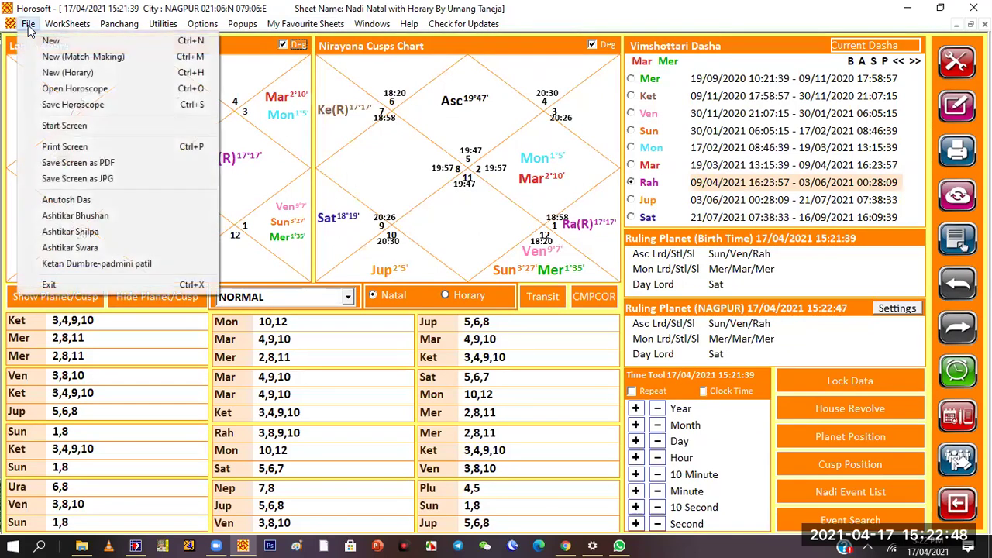
click(114, 268)
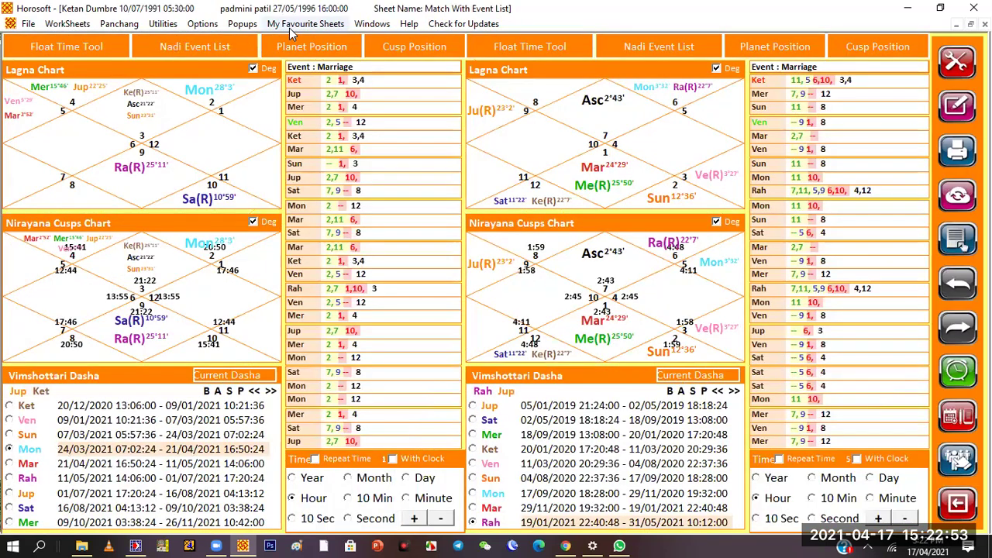
click(28, 23)
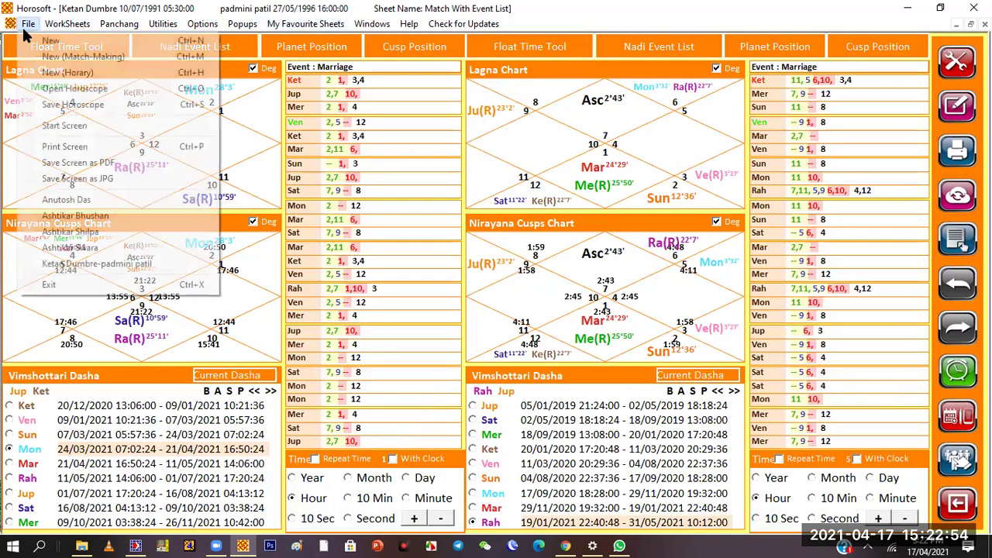
click(84, 200)
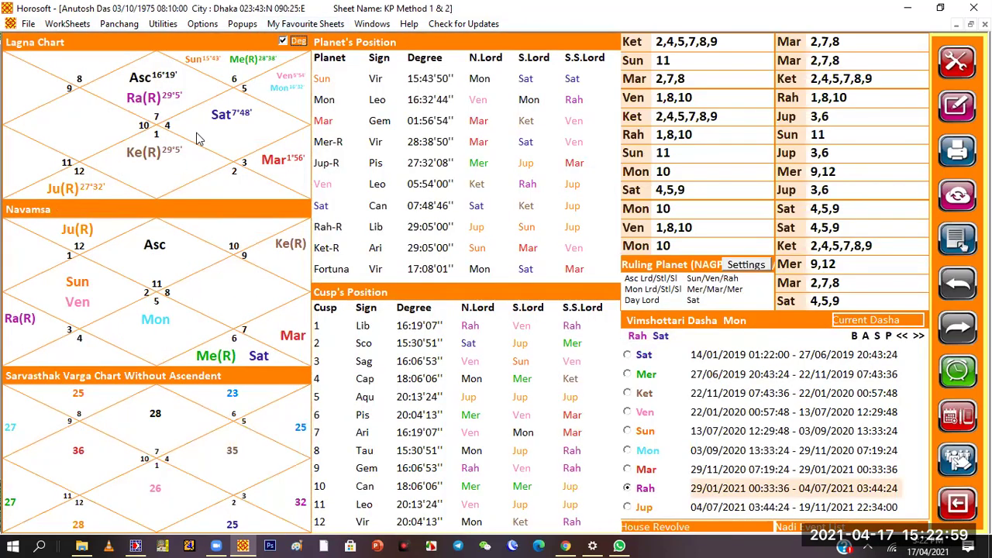
Display the opened horoscope in the Nadi Natal with Horary favourite sheet, and open its transit chart.
click(312, 26)
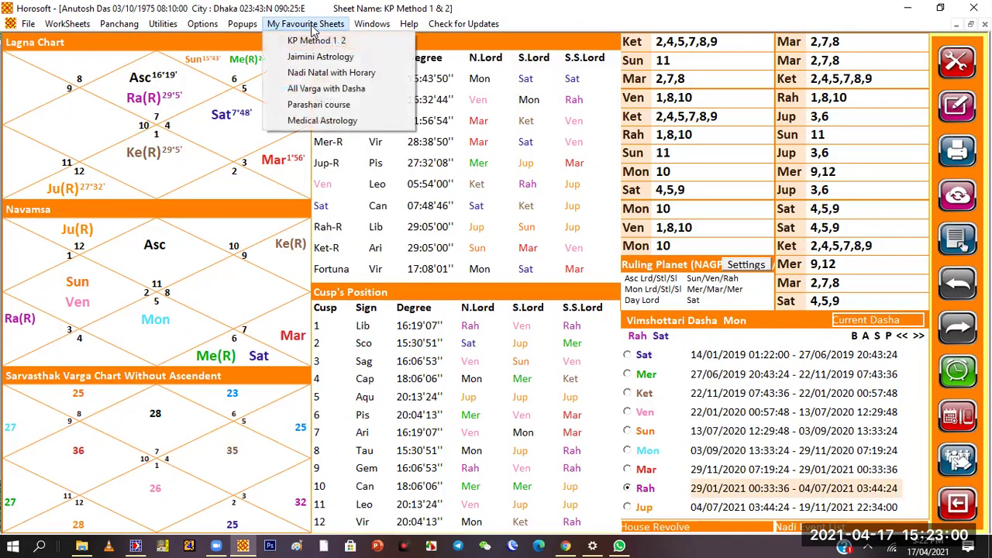
click(347, 76)
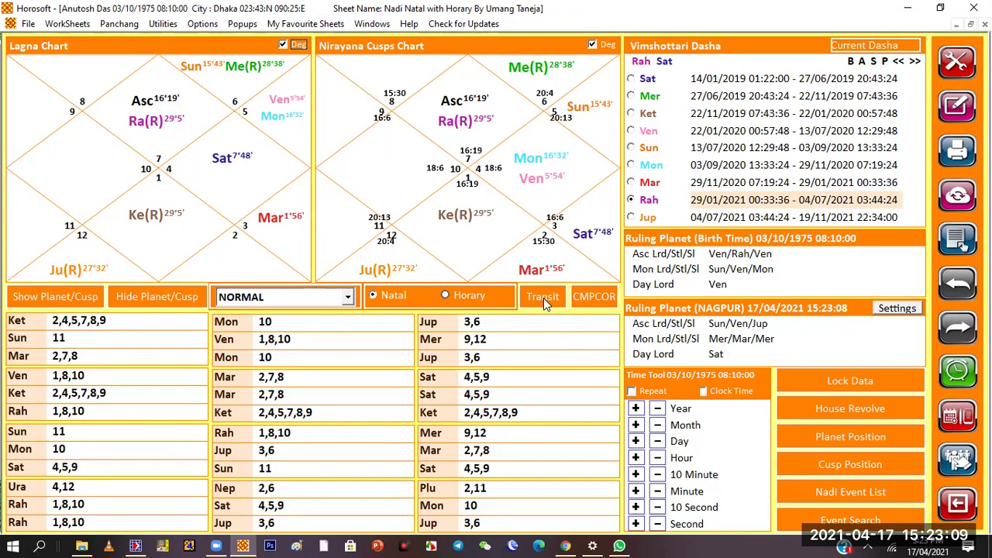
click(544, 298)
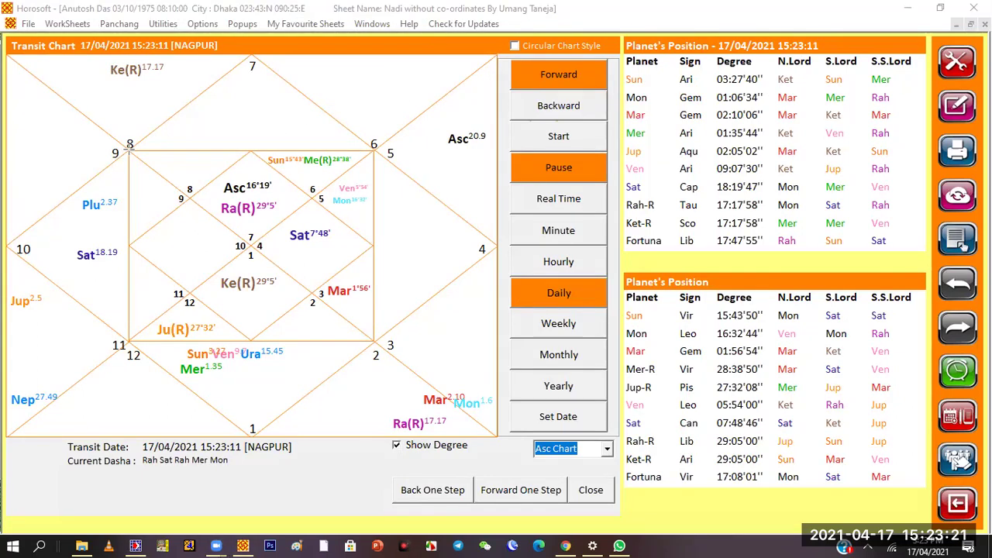
Outline the inner natal chart and the outer transit chart with red rectangles, clear the markings and close the transit chart.
drag(129, 147, 373, 340)
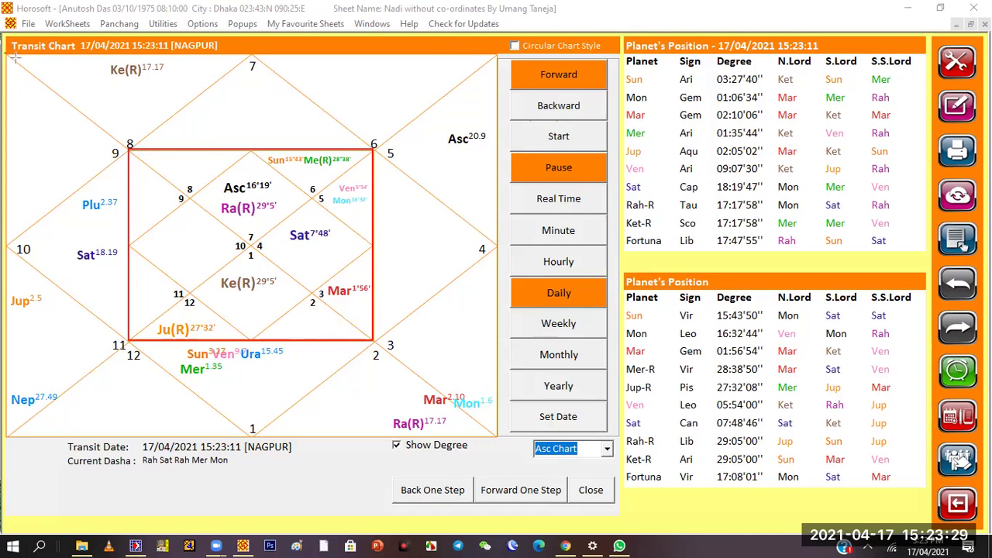
drag(10, 55, 497, 436)
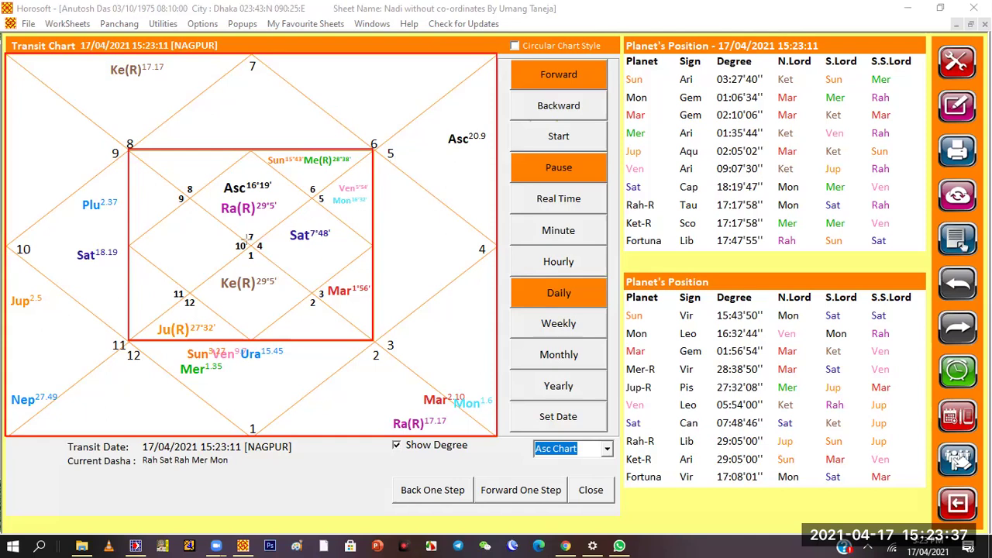
click(251, 65)
click(249, 234)
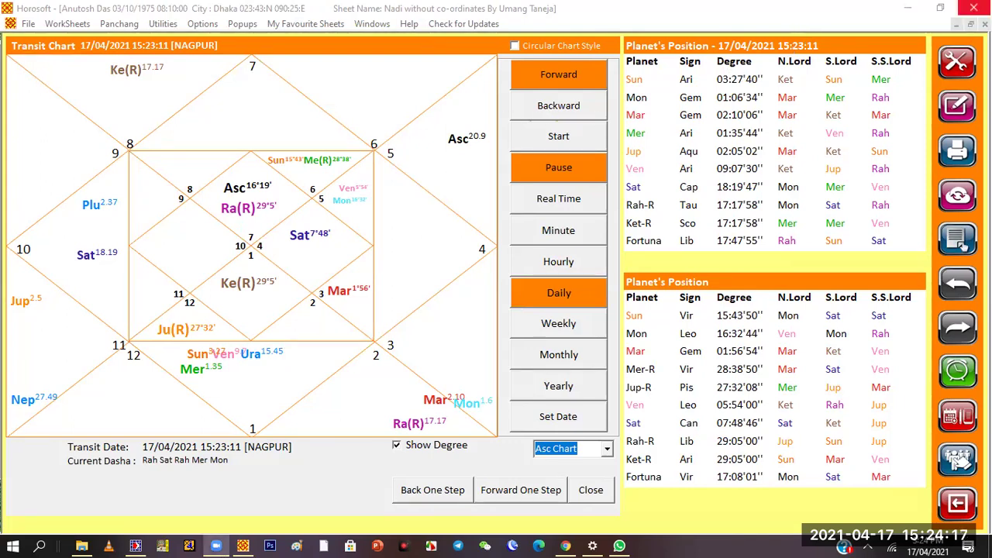
click(960, 459)
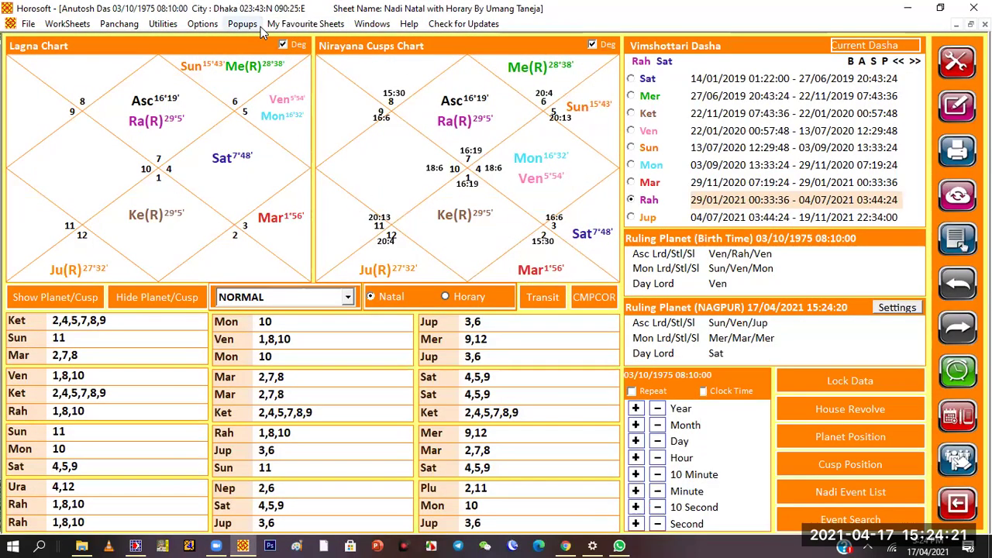
click(163, 27)
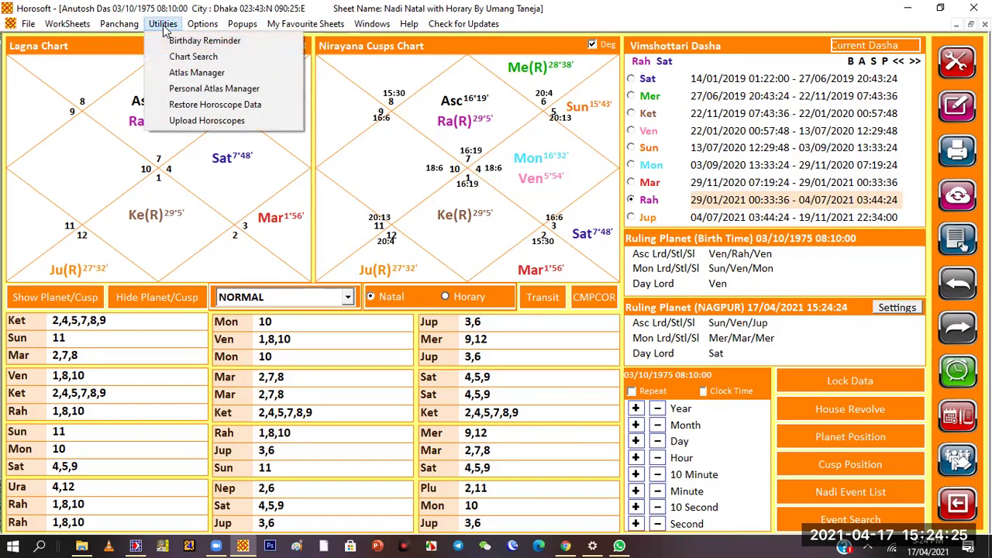
mouse_move(81, 27)
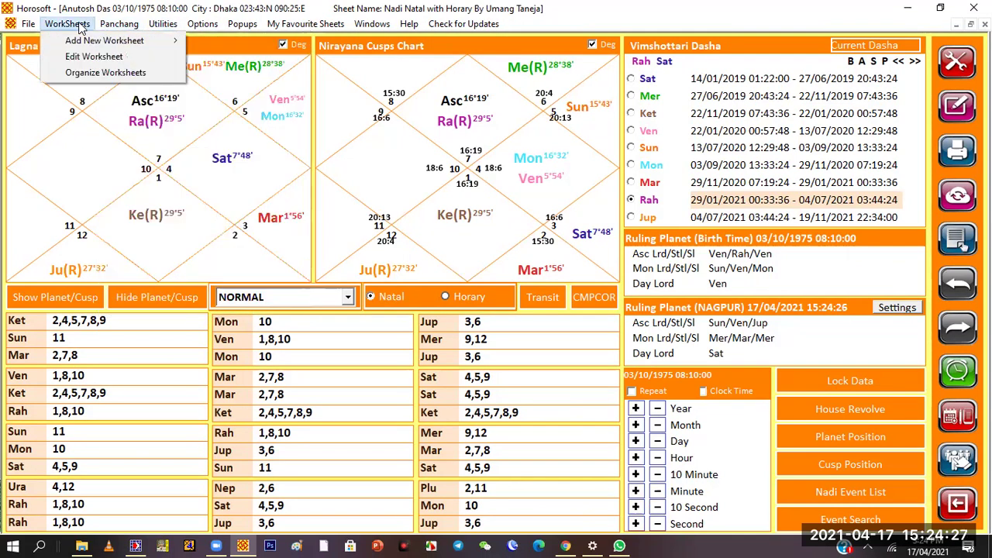
click(29, 25)
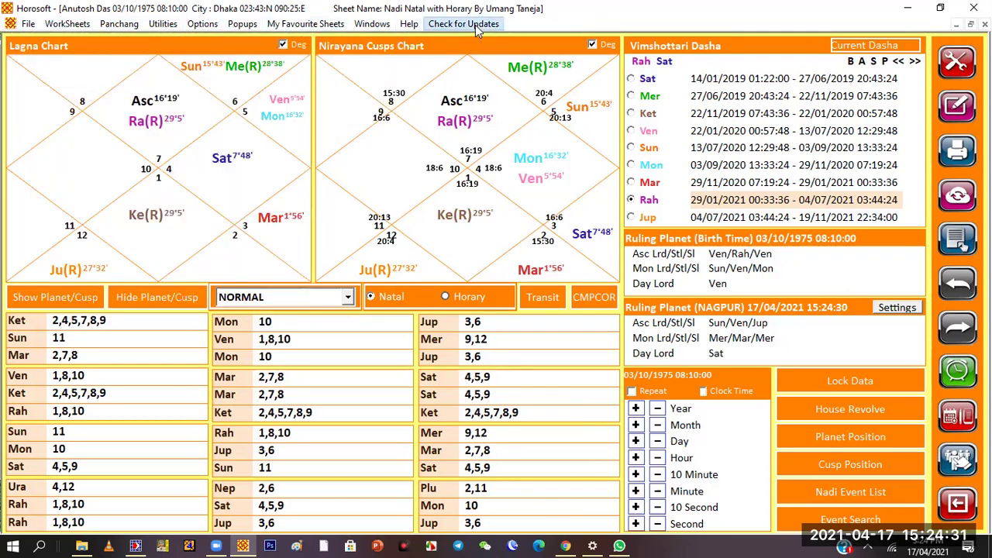
click(373, 24)
click(345, 24)
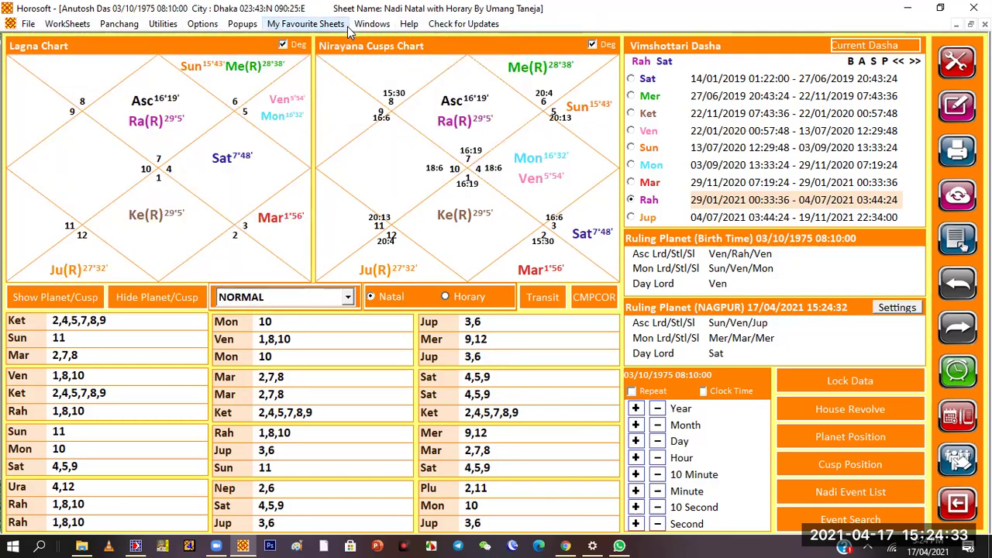